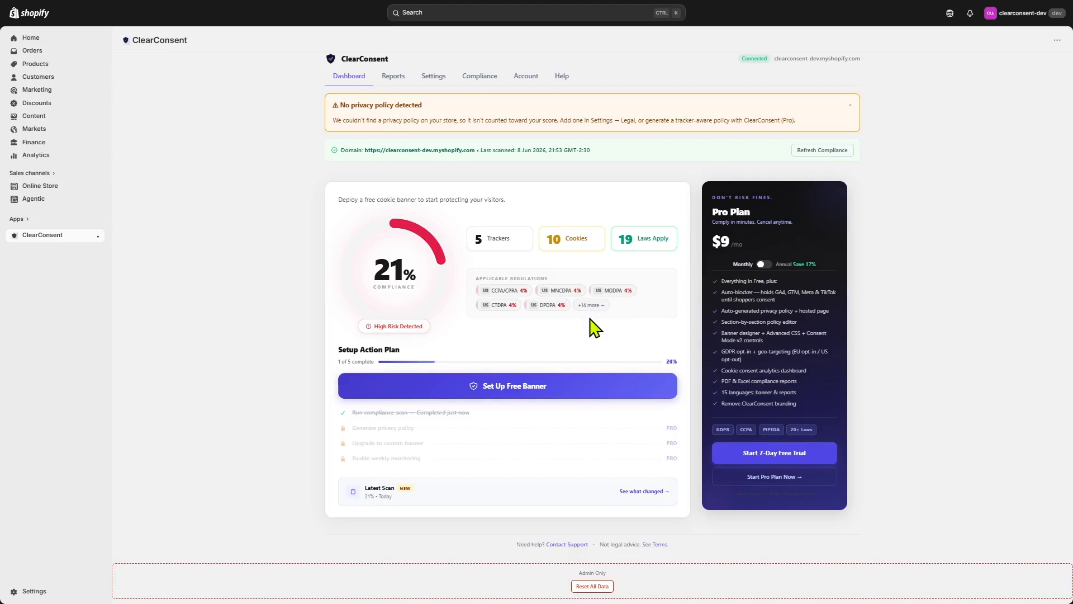
Set up the free cookie banner, then enable the cookie banner in the store's theme editor and save the change.
{"action": "left_click", "coordinate": [571, 400]}
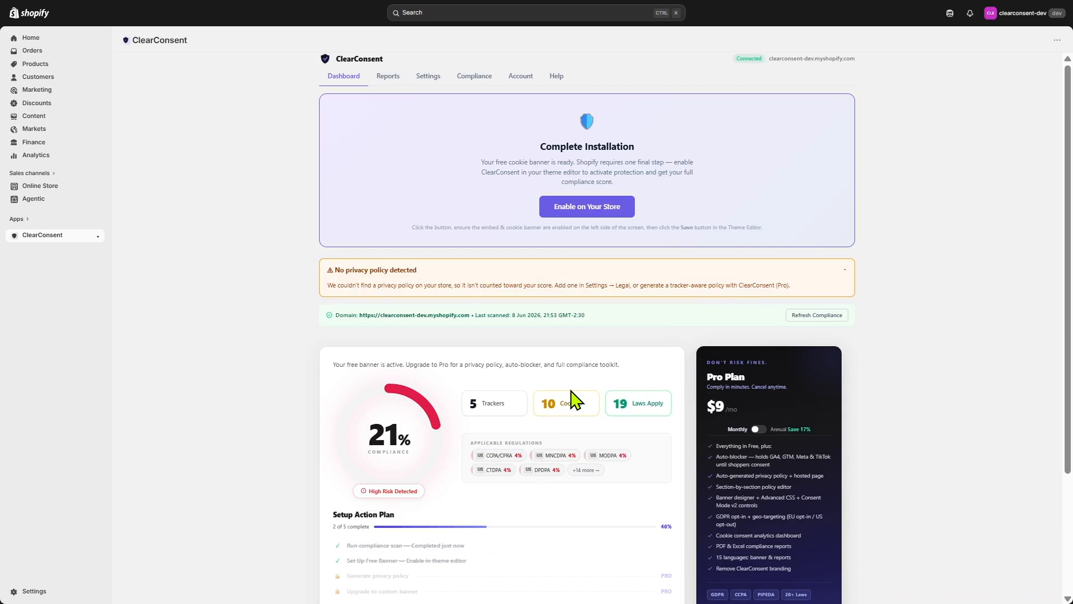
{"action": "left_click", "coordinate": [626, 211]}
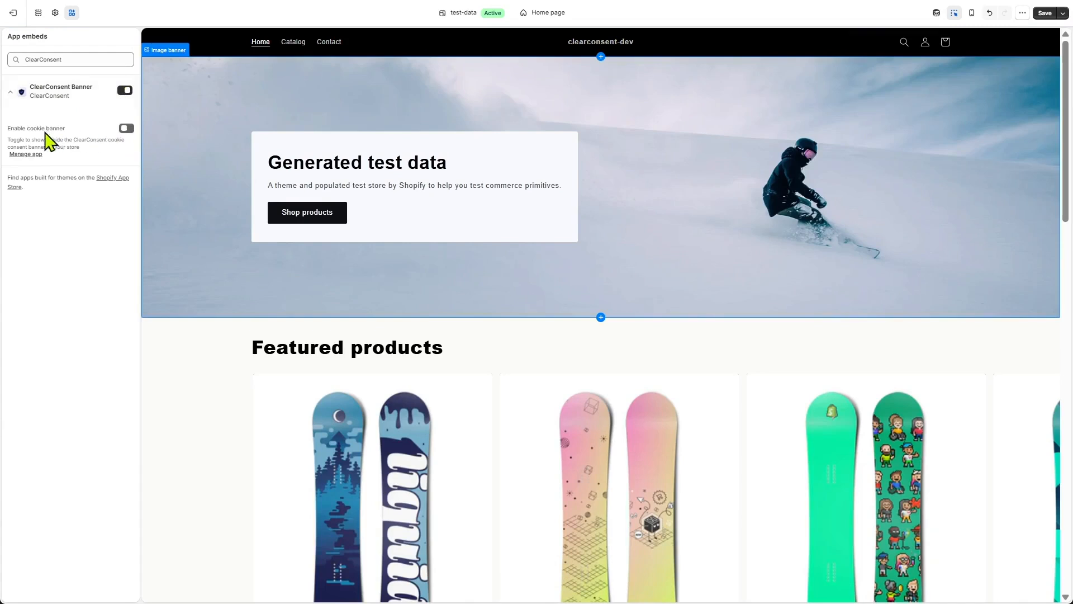
{"action": "left_click", "coordinate": [127, 130]}
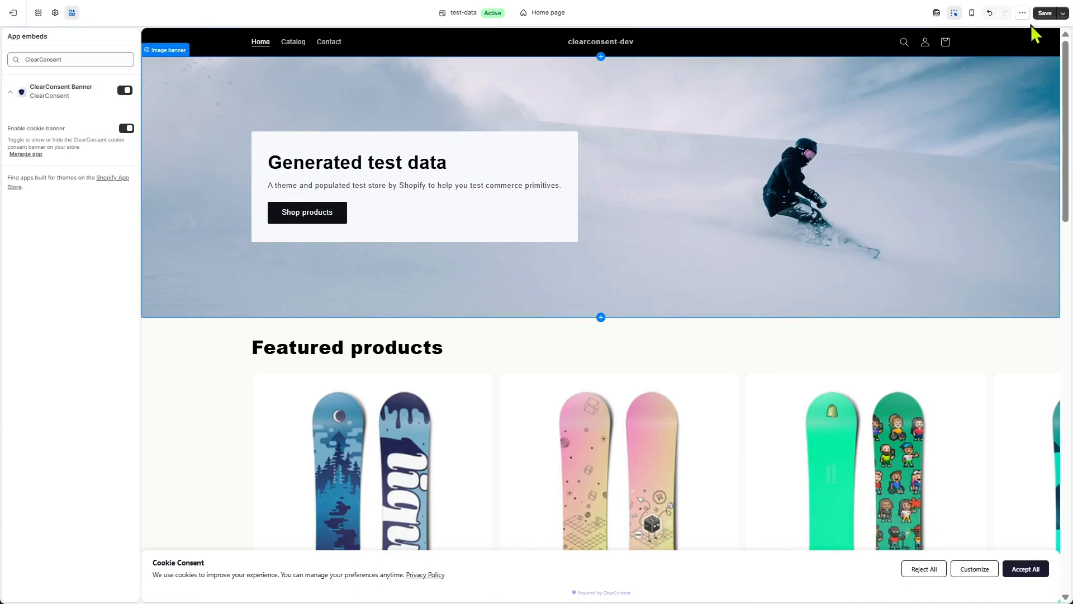
{"action": "left_click", "coordinate": [1044, 16]}
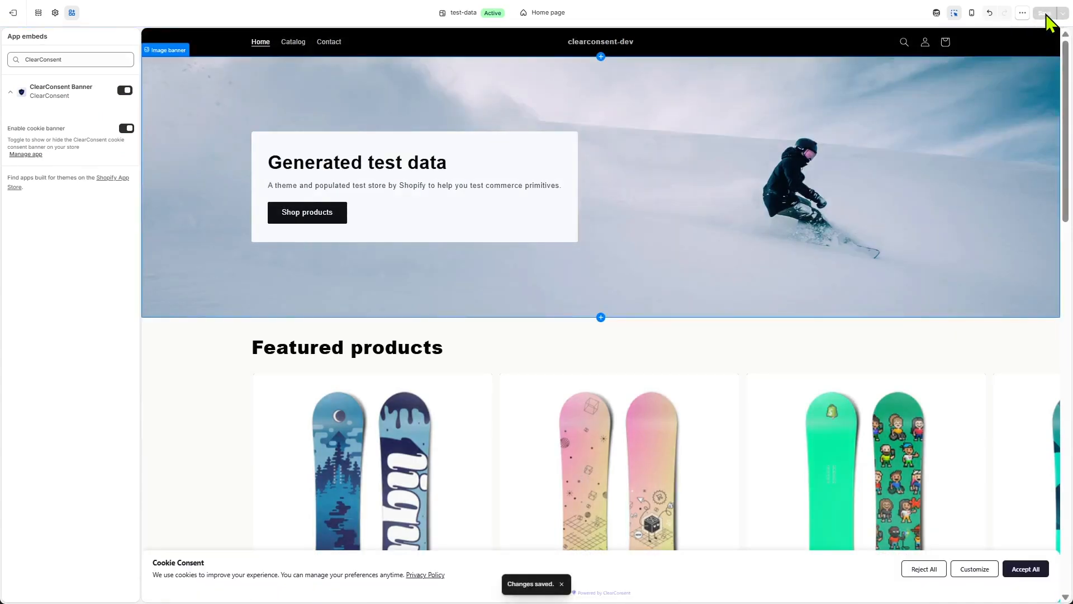
Return to the ClearConsent dashboard and rescan the store to update its compliance score.
{"action": "key", "text": "ctrl+Tab"}
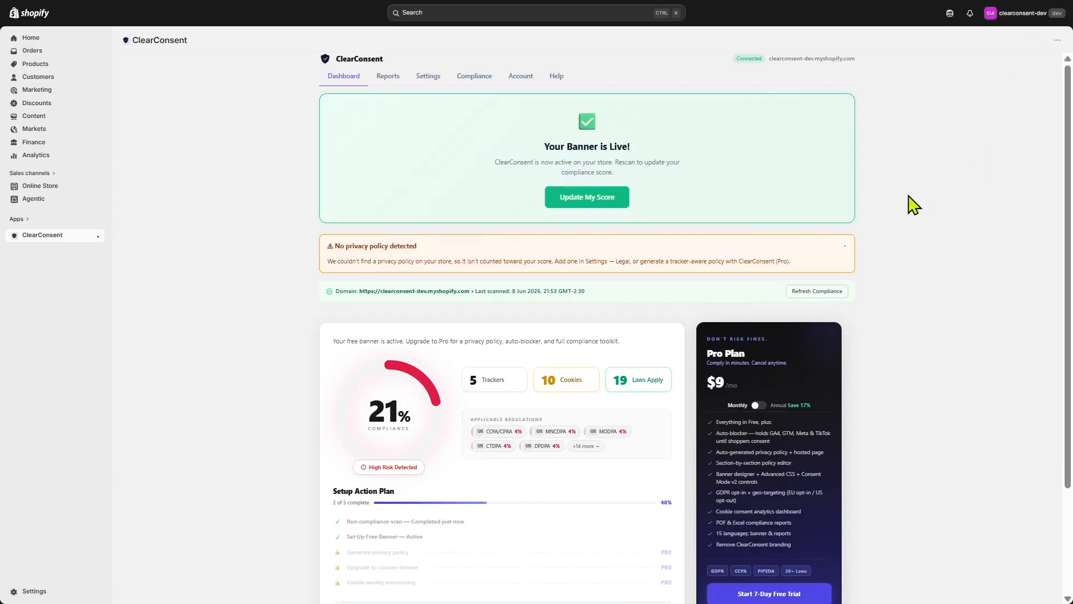
{"action": "left_click", "coordinate": [597, 200]}
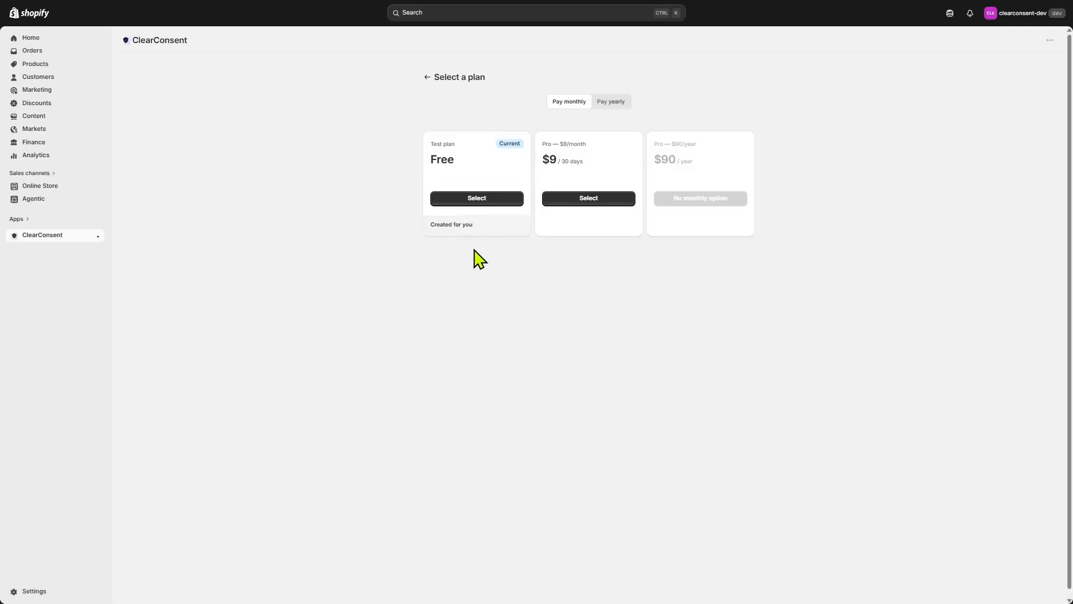
Select and approve the free Test plan, and reopen ClearConsent from the subscription page.
{"action": "left_click", "coordinate": [472, 203]}
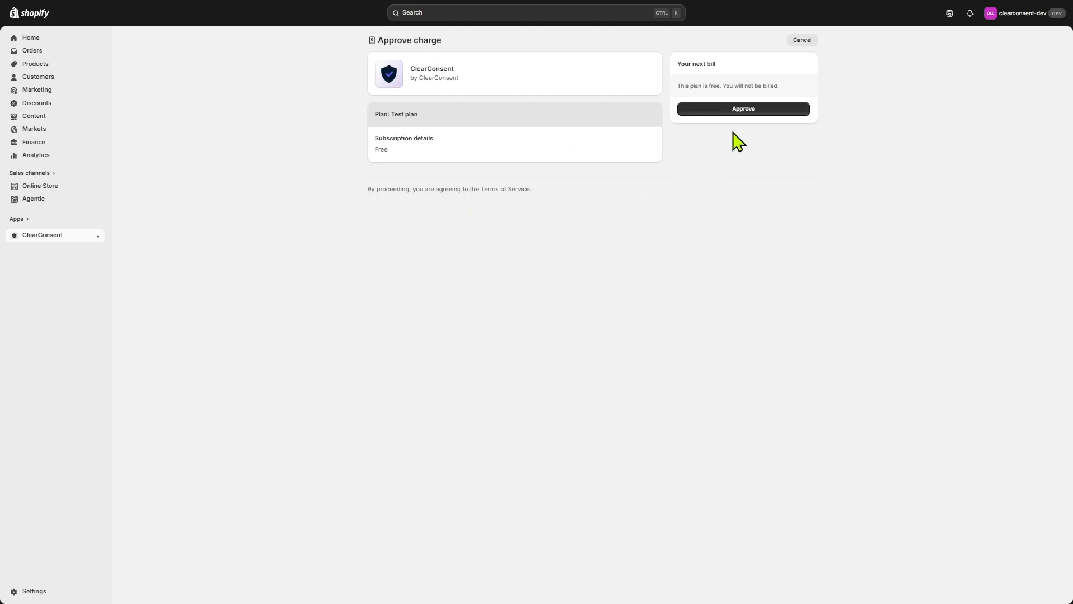
{"action": "left_click", "coordinate": [743, 110]}
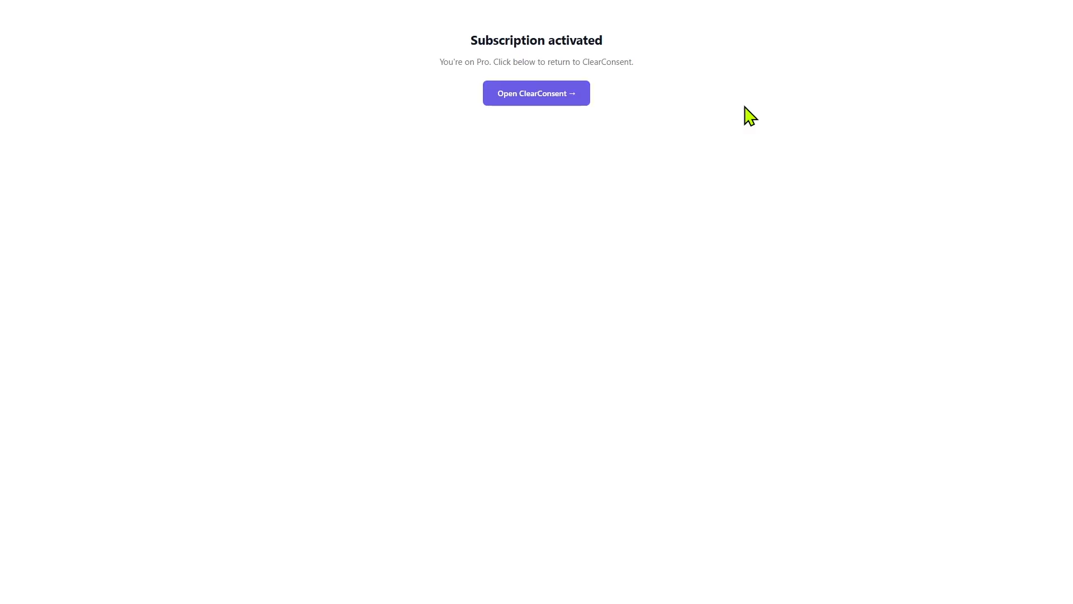
{"action": "left_click", "coordinate": [534, 98]}
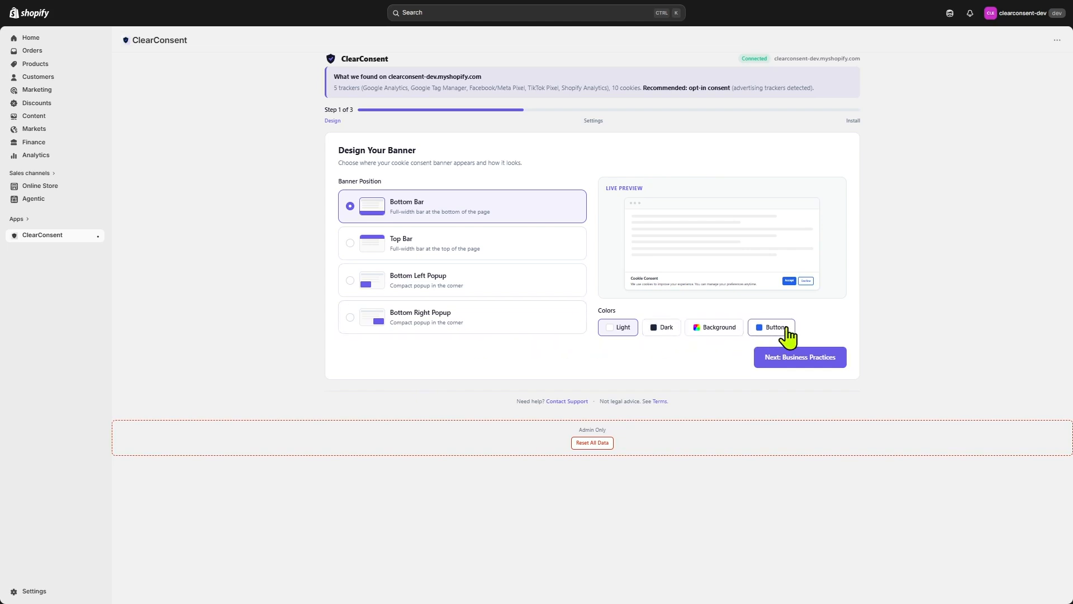
Complete the banner setup, keeping the Bottom Bar position, Light colors and Opt-in (Strictest) consent mode.
{"action": "left_click", "coordinate": [810, 370]}
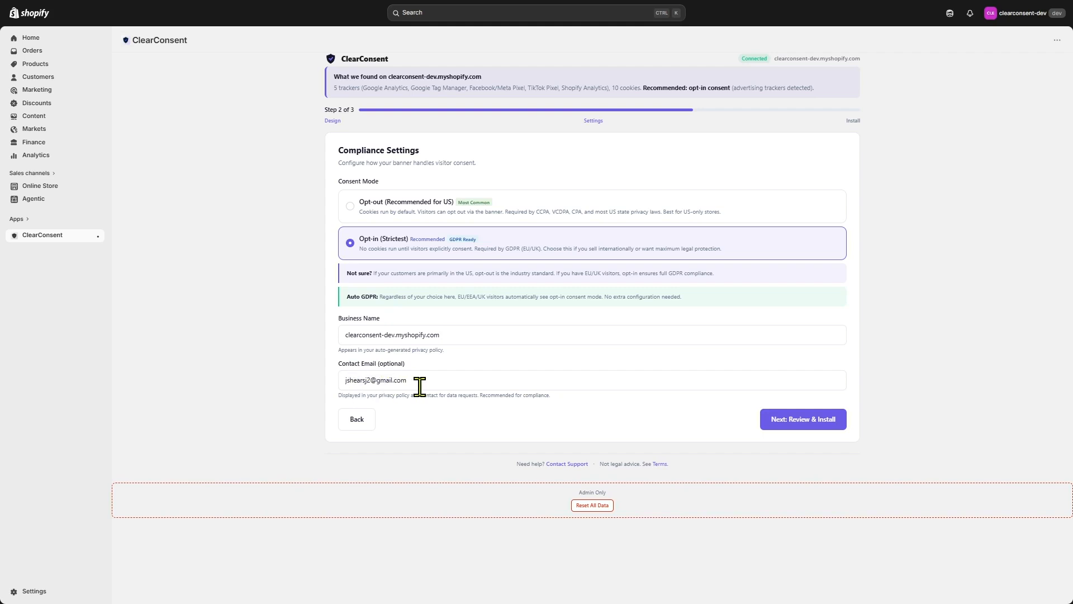
{"action": "left_click", "coordinate": [813, 427]}
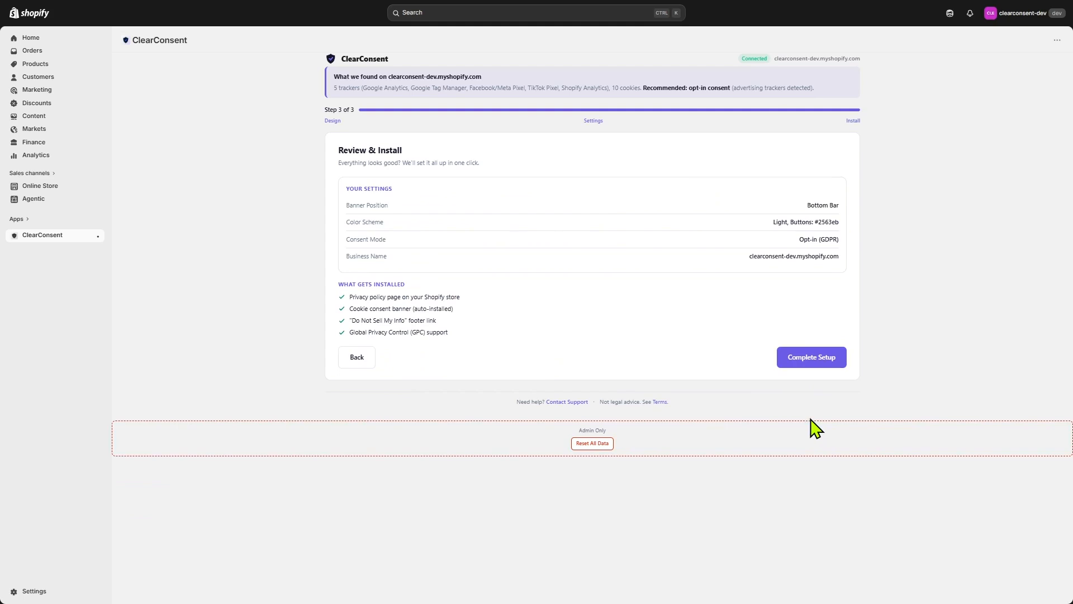
{"action": "left_click", "coordinate": [813, 360]}
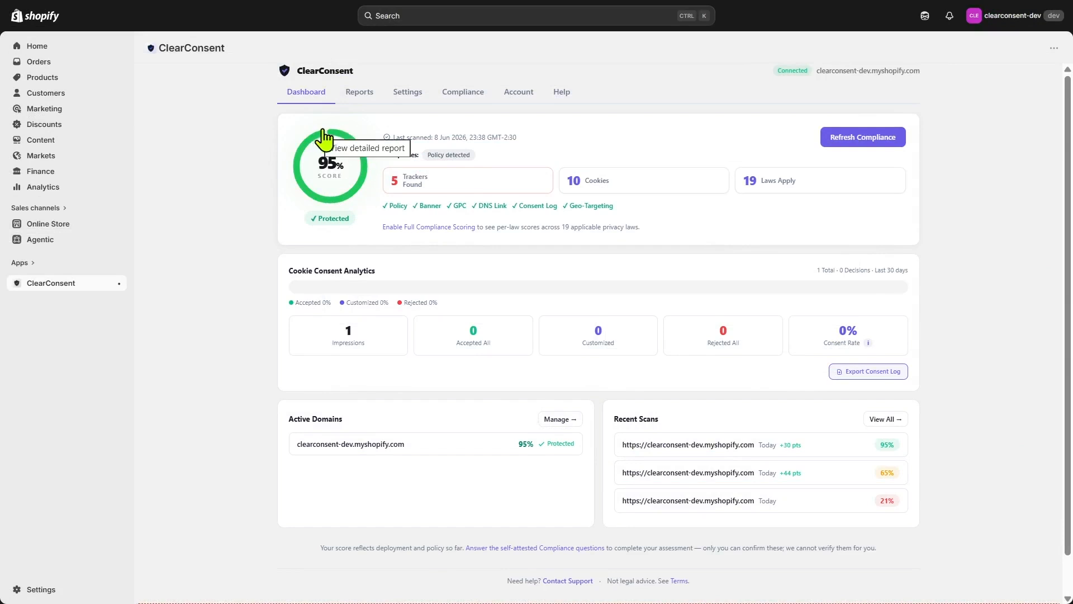
Open the most recent compliance report and review its privacy signals, applicable laws, trackers and cookies.
{"action": "left_click", "coordinate": [363, 94]}
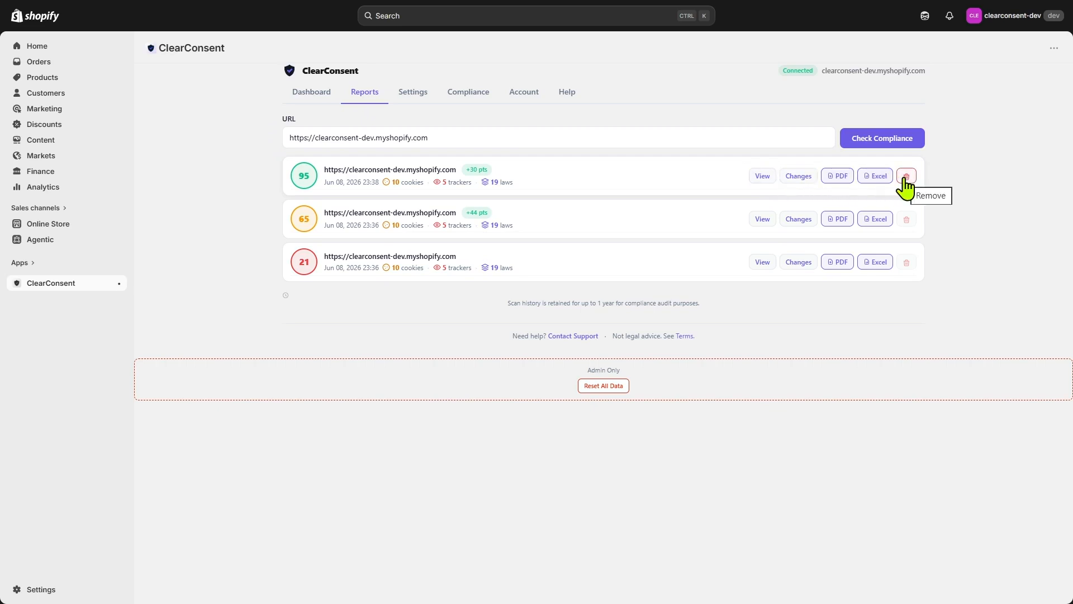
{"action": "left_click", "coordinate": [768, 188]}
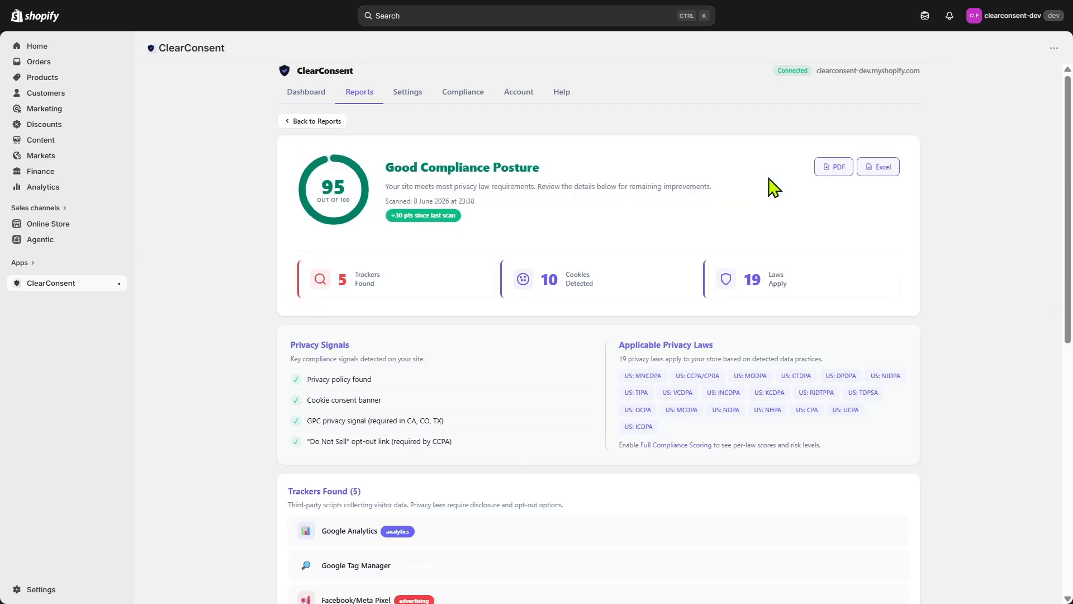
{"action": "scroll", "coordinate": [770, 215], "scroll_direction": "down", "scroll_amount": 9}
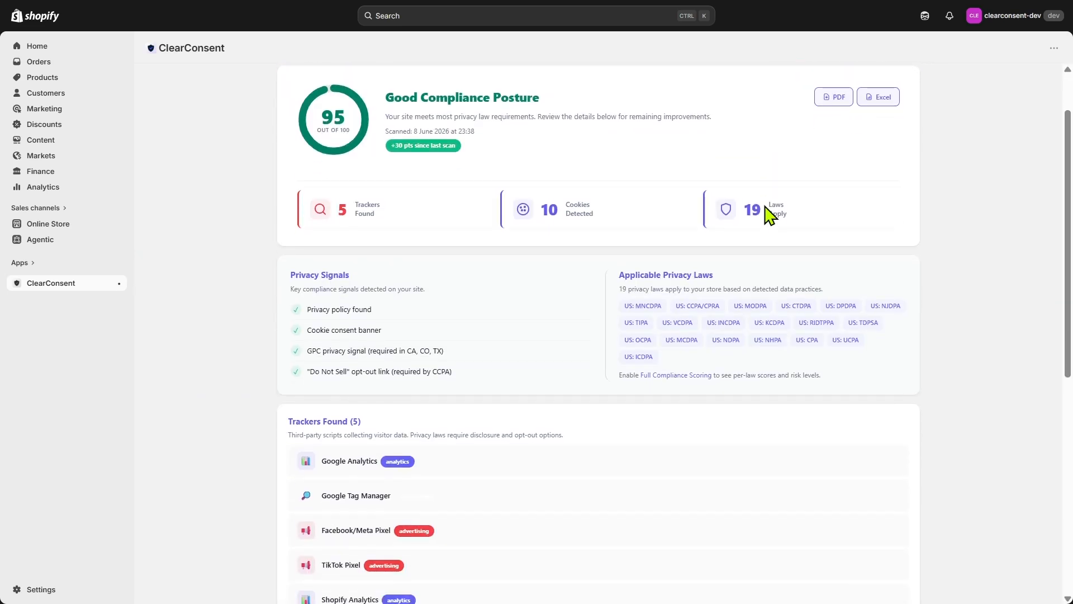
{"action": "scroll", "coordinate": [767, 232], "scroll_direction": "down", "scroll_amount": 1}
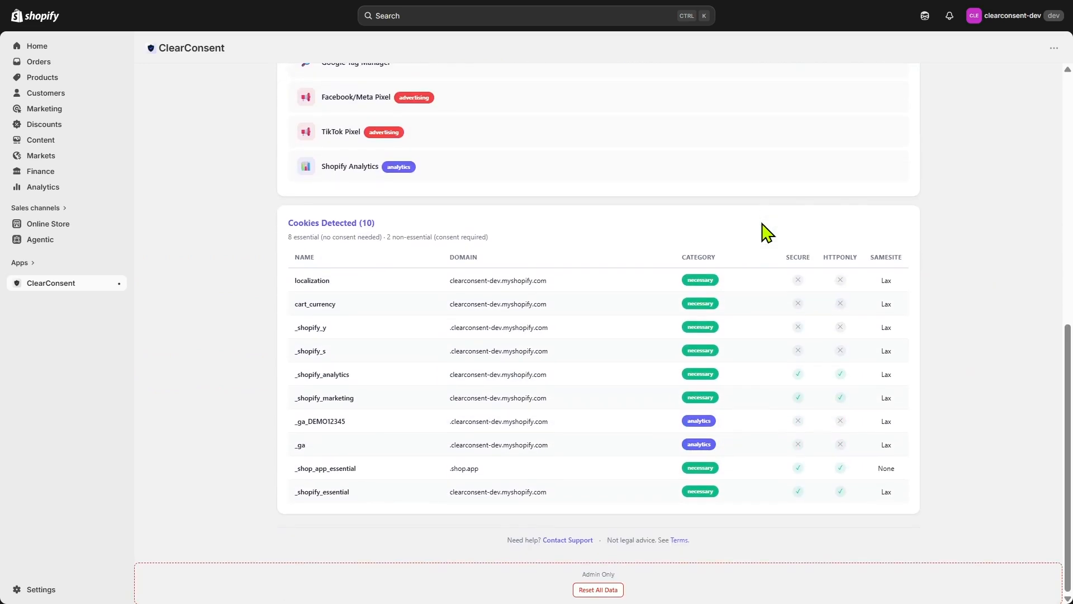
{"action": "scroll", "coordinate": [767, 232], "scroll_direction": "up", "scroll_amount": 10}
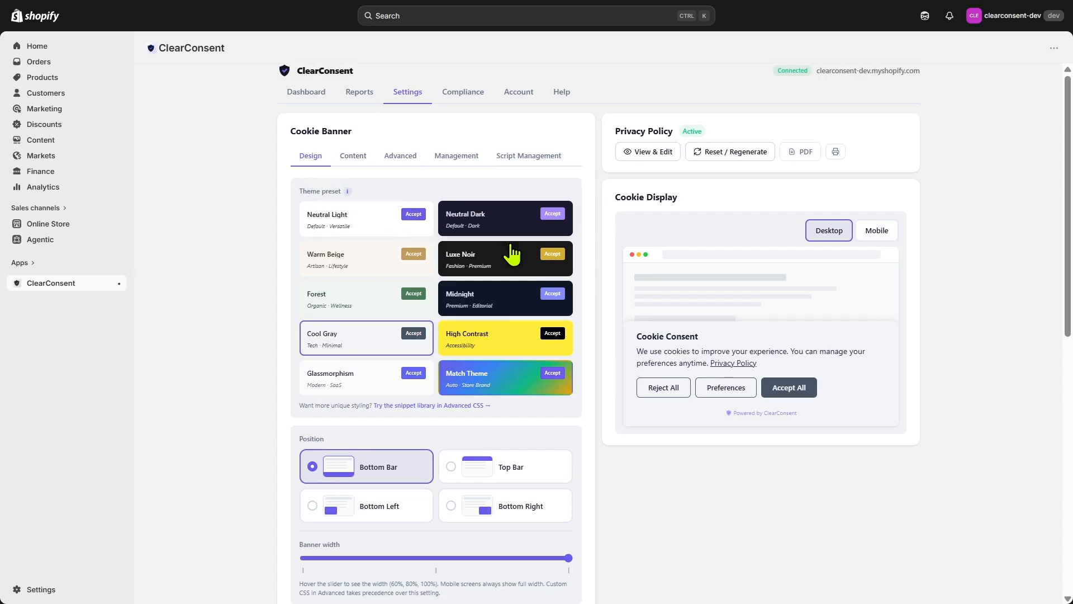
Apply the Midnight theme preset to the cookie banner, review the other design options, and save and reinstall it.
{"action": "left_click", "coordinate": [491, 306]}
{"action": "scroll", "coordinate": [491, 307], "scroll_direction": "down", "scroll_amount": 1}
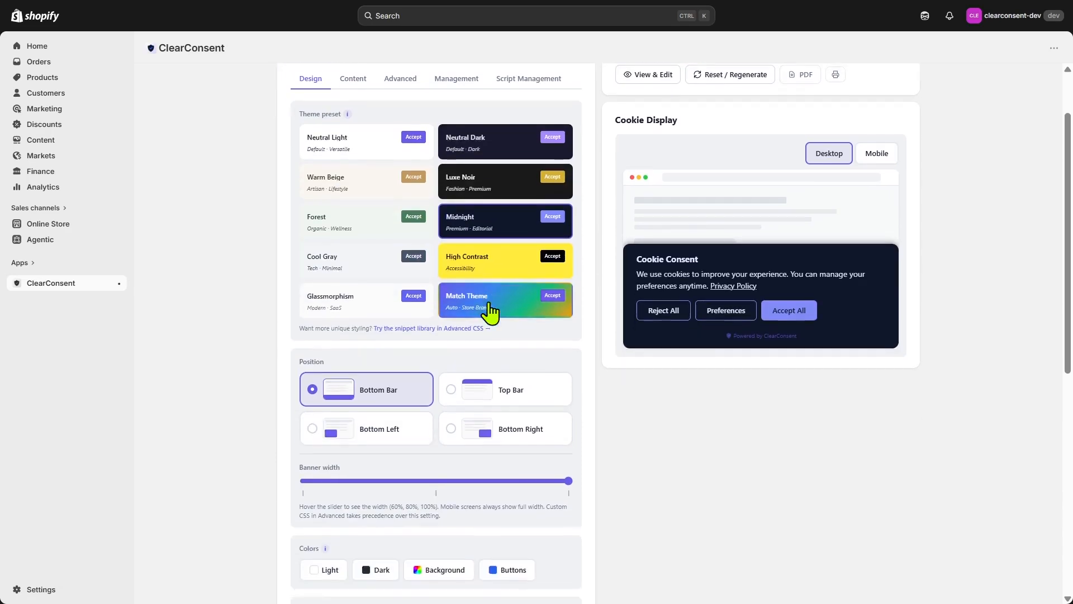
{"action": "scroll", "coordinate": [309, 314], "scroll_direction": "down", "scroll_amount": 1}
{"action": "scroll", "coordinate": [326, 307], "scroll_direction": "down", "scroll_amount": 3}
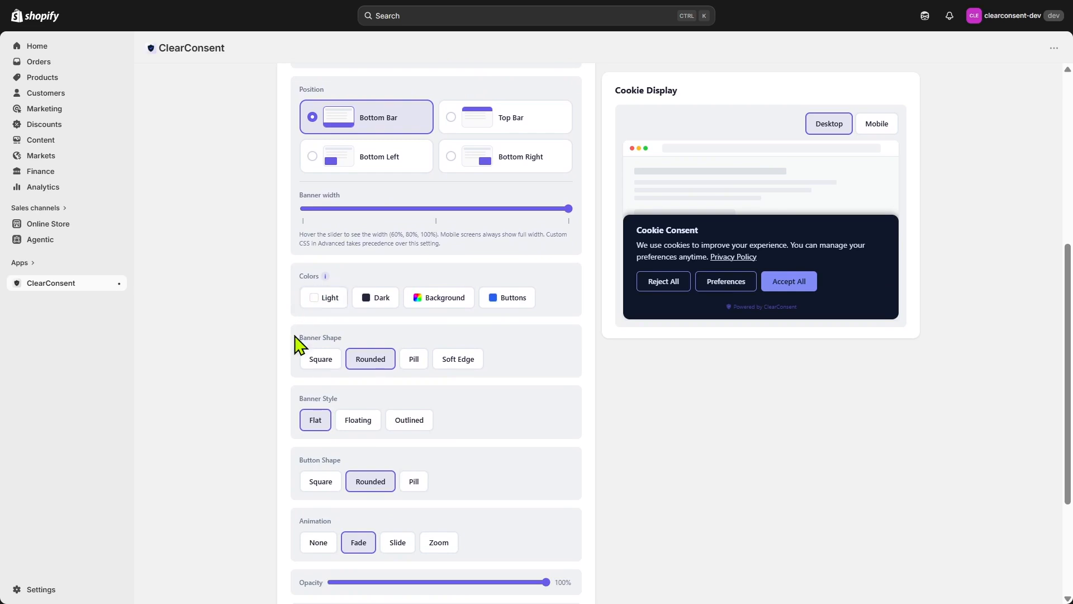
{"action": "scroll", "coordinate": [339, 404], "scroll_direction": "down", "scroll_amount": 1}
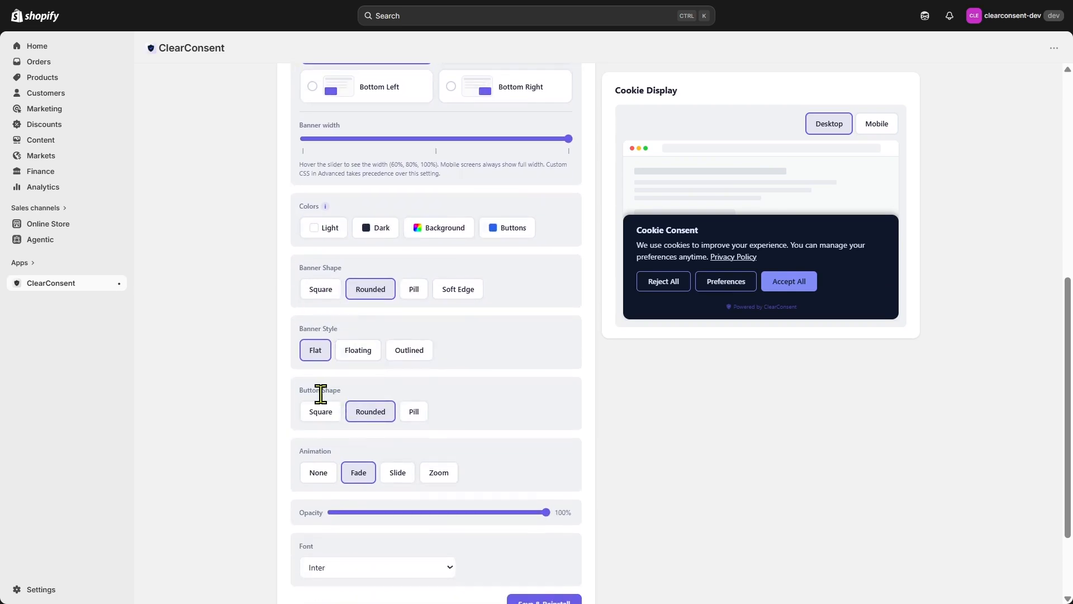
{"action": "scroll", "coordinate": [337, 452], "scroll_direction": "down", "scroll_amount": 2}
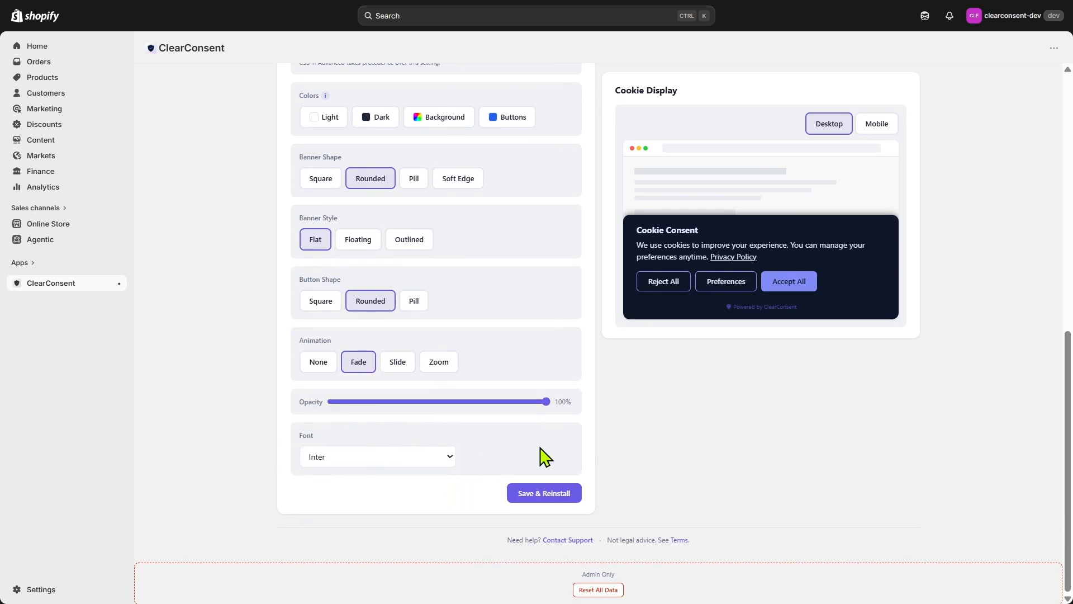
{"action": "left_click", "coordinate": [547, 500]}
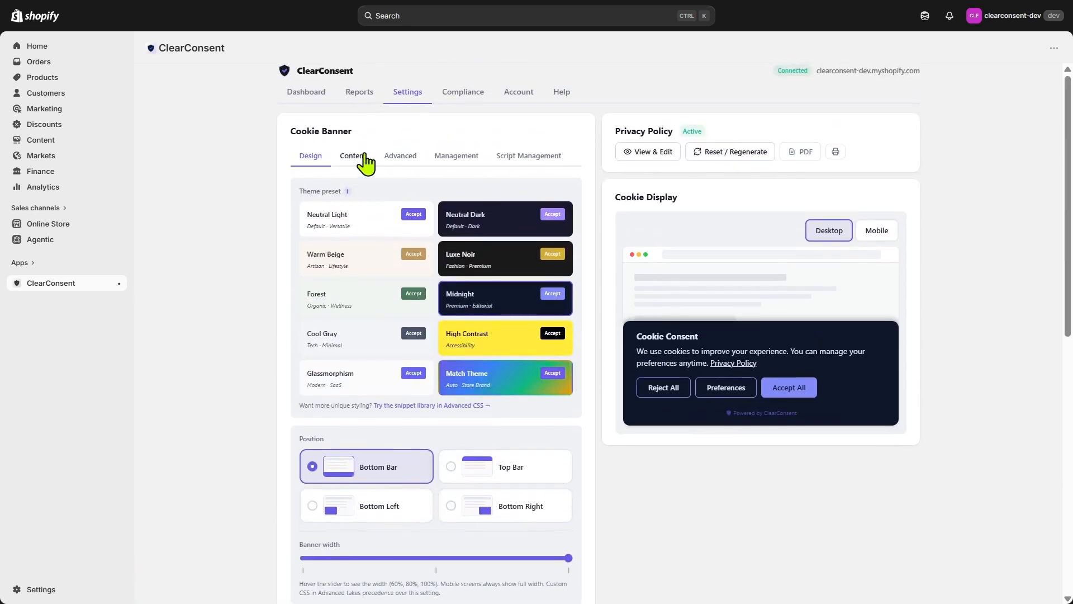
Review the cookie banner's content texts and the CSS snippets in its advanced settings.
{"action": "left_click", "coordinate": [362, 157]}
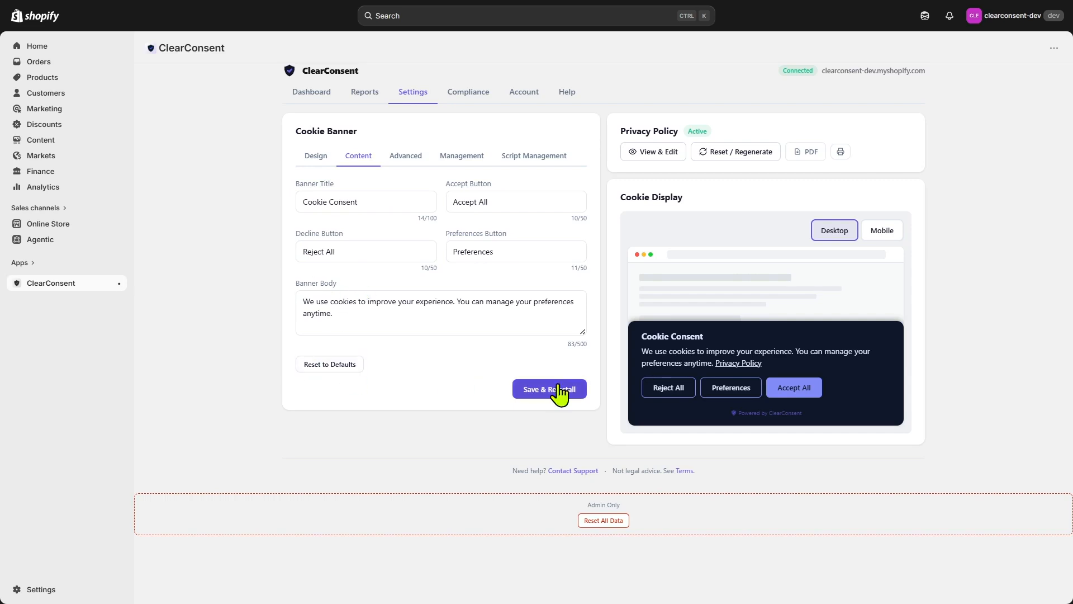
{"action": "left_click", "coordinate": [410, 158]}
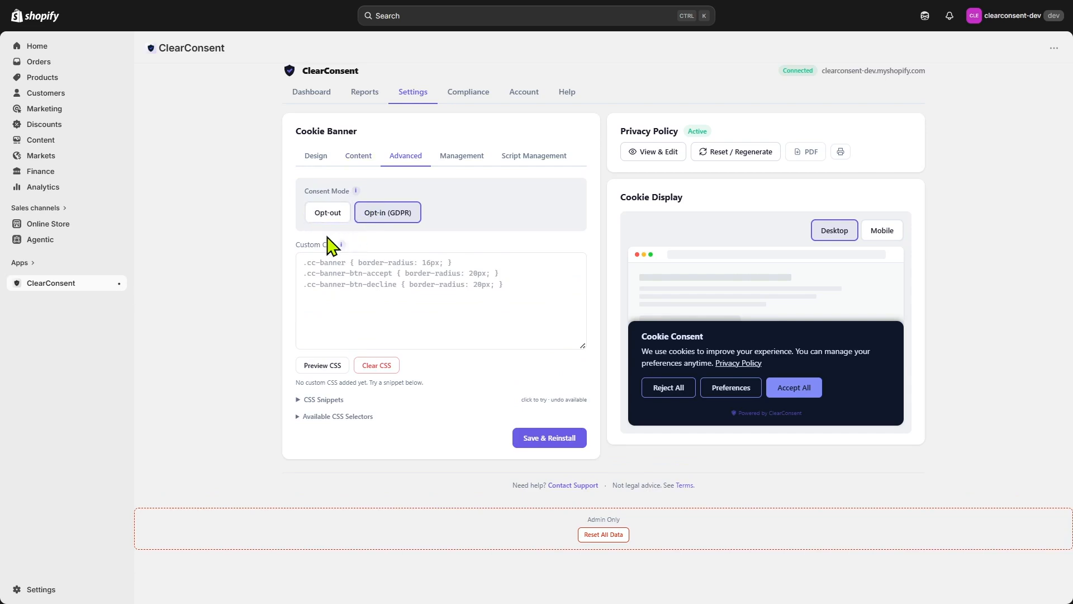
{"action": "mouse_move", "coordinate": [343, 246]}
{"action": "left_click", "coordinate": [338, 400]}
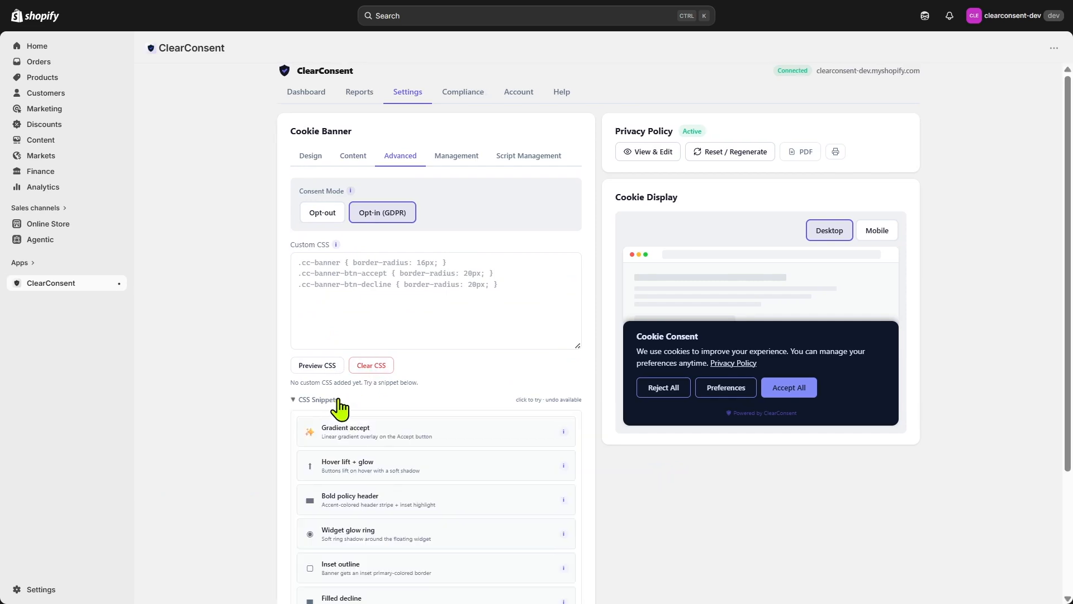
{"action": "scroll", "coordinate": [341, 407], "scroll_direction": "down", "scroll_amount": 3}
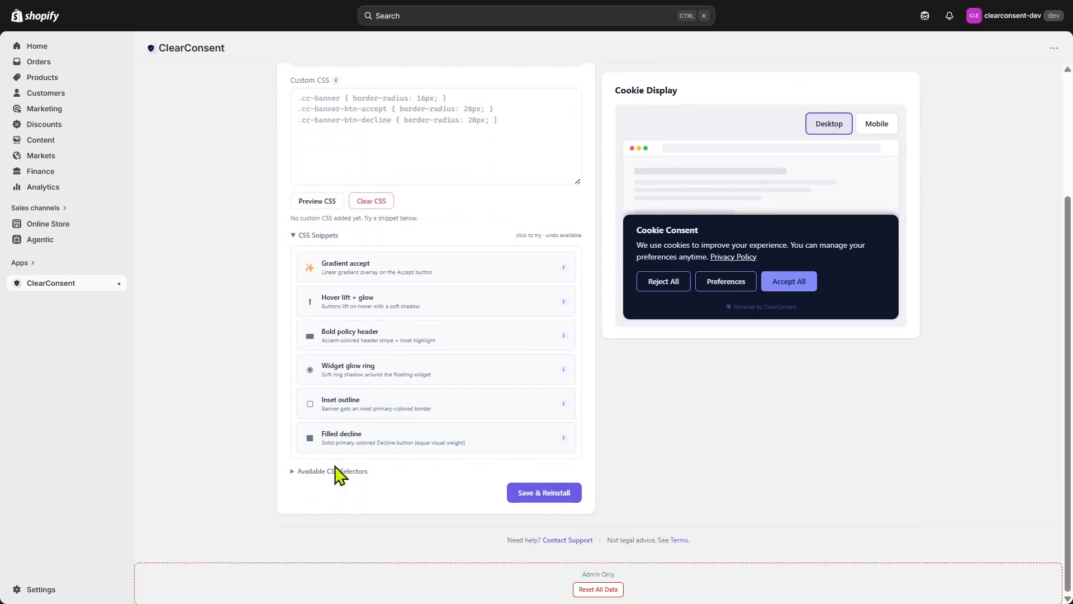
Examine the available CSS selectors reference, including the part names, quick retheme code and responsive overrides.
{"action": "left_click", "coordinate": [333, 471]}
{"action": "scroll", "coordinate": [333, 473], "scroll_direction": "down", "scroll_amount": 4}
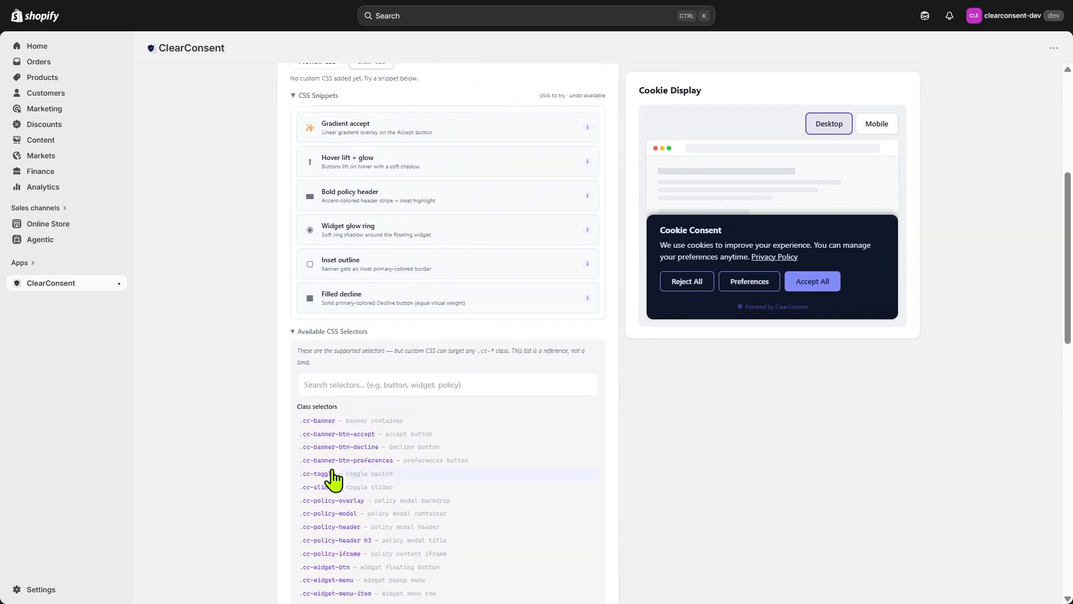
{"action": "scroll", "coordinate": [333, 478], "scroll_direction": "down", "scroll_amount": 5}
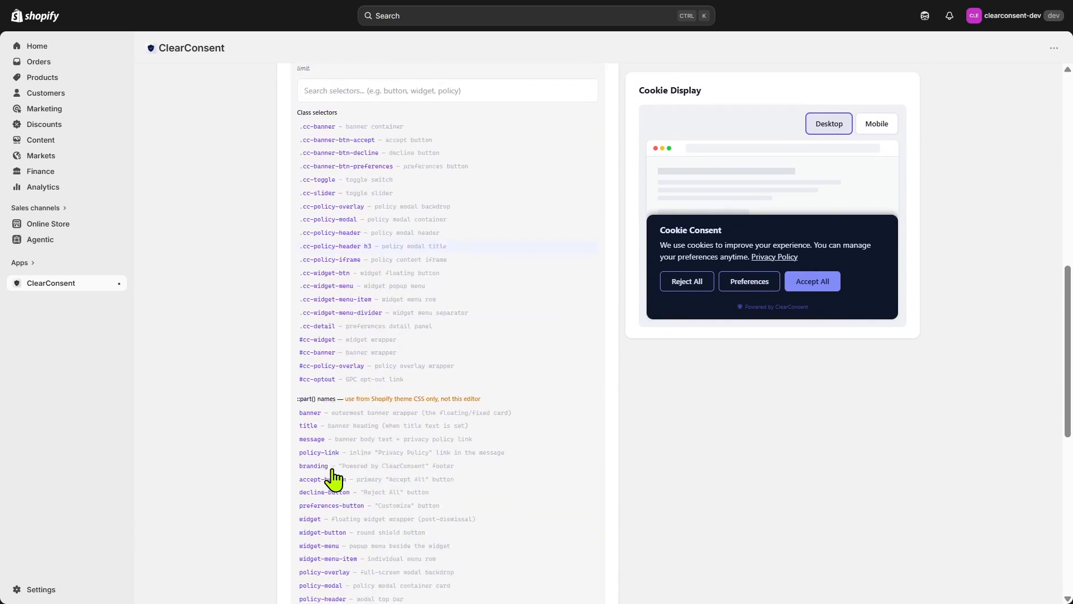
{"action": "scroll", "coordinate": [334, 479], "scroll_direction": "down", "scroll_amount": 3}
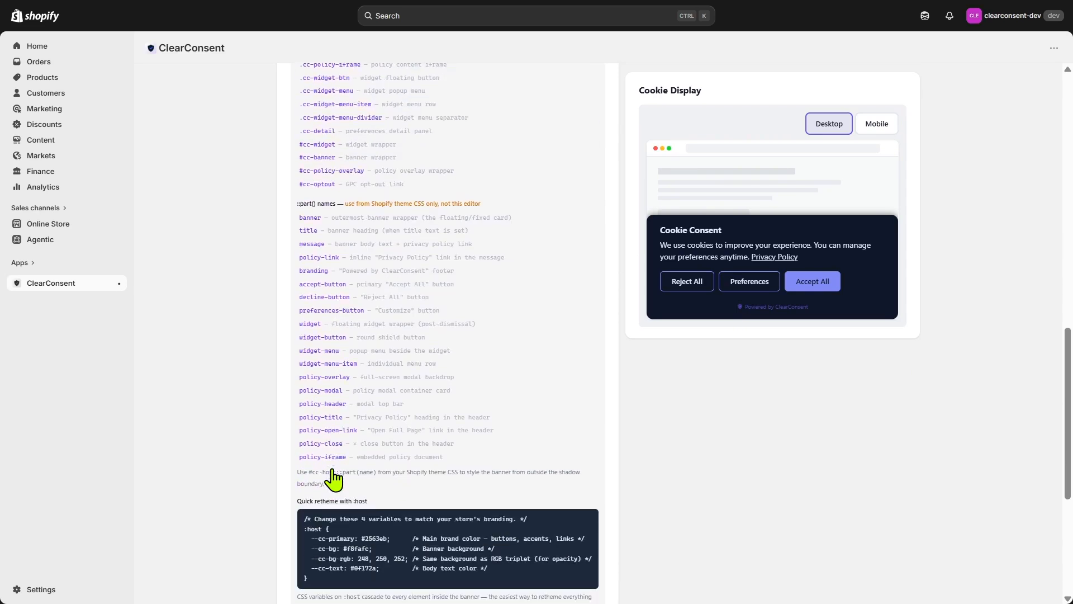
{"action": "scroll", "coordinate": [421, 459], "scroll_direction": "down", "scroll_amount": 1}
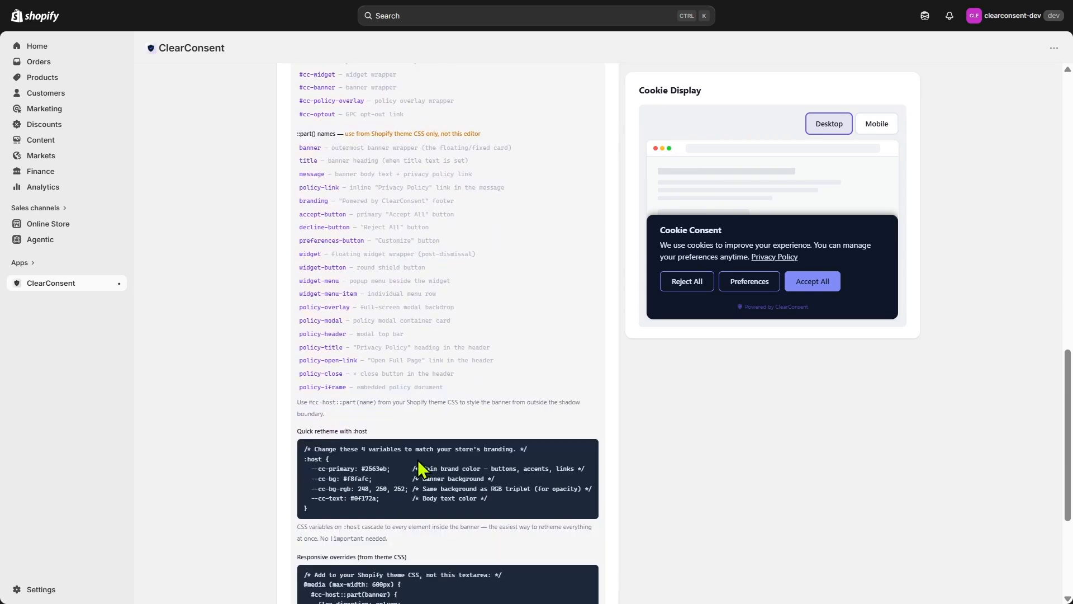
{"action": "scroll", "coordinate": [419, 463], "scroll_direction": "down", "scroll_amount": 3}
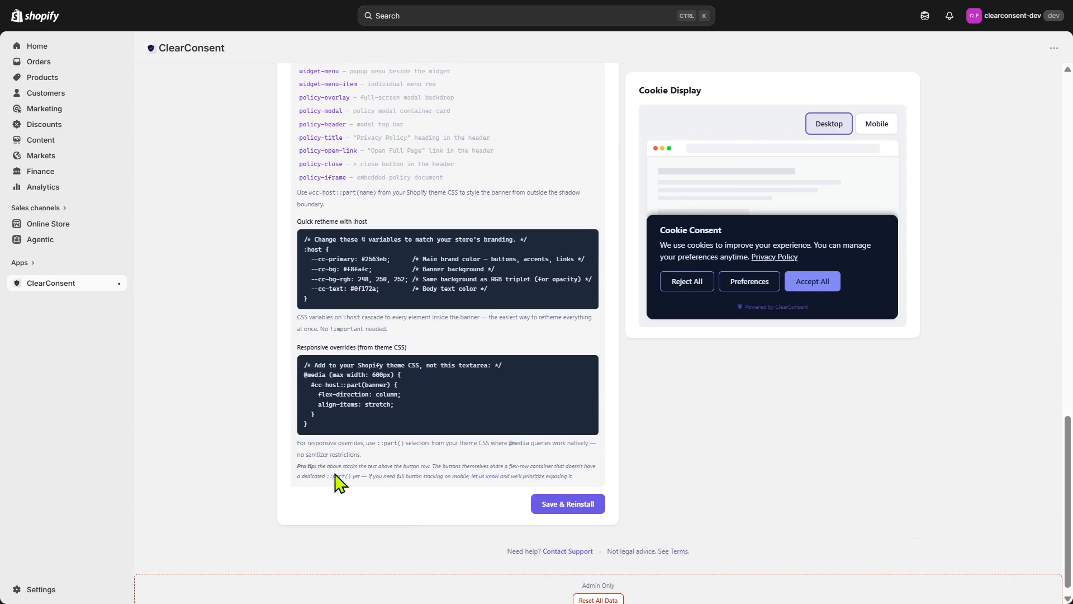
{"action": "scroll", "coordinate": [583, 411], "scroll_direction": "up", "scroll_amount": 7}
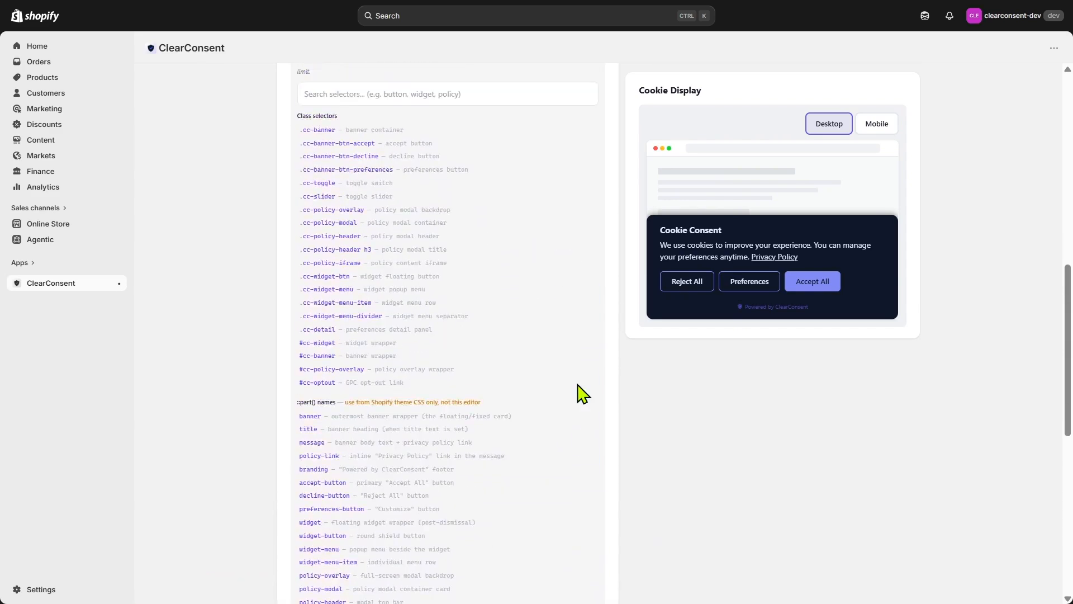
{"action": "scroll", "coordinate": [582, 394], "scroll_direction": "up", "scroll_amount": 9}
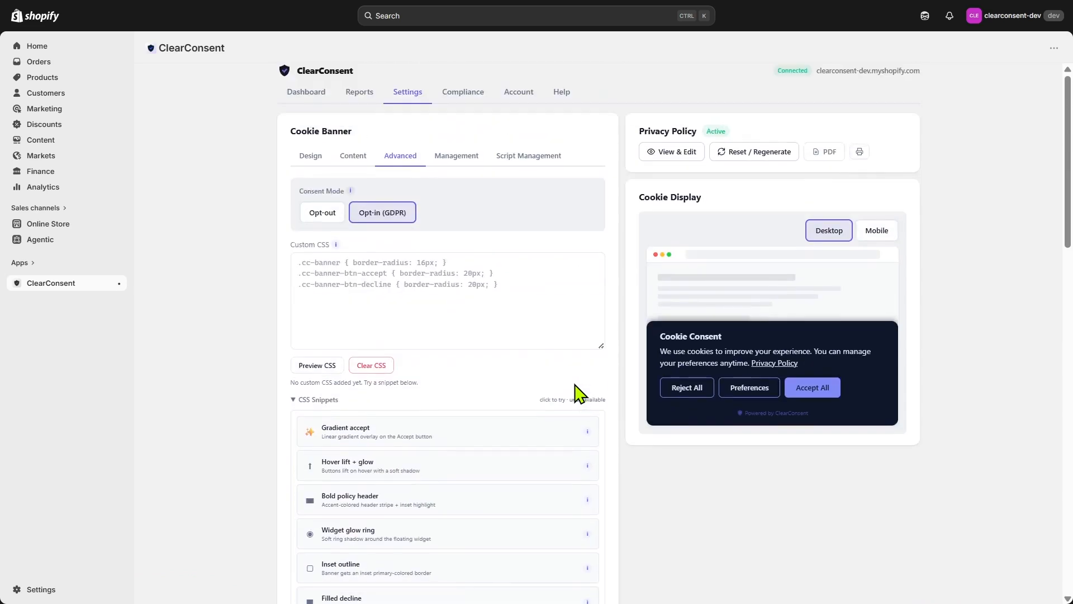
Review the cookie categories and branding options, and open the script management settings.
{"action": "left_click", "coordinate": [464, 160]}
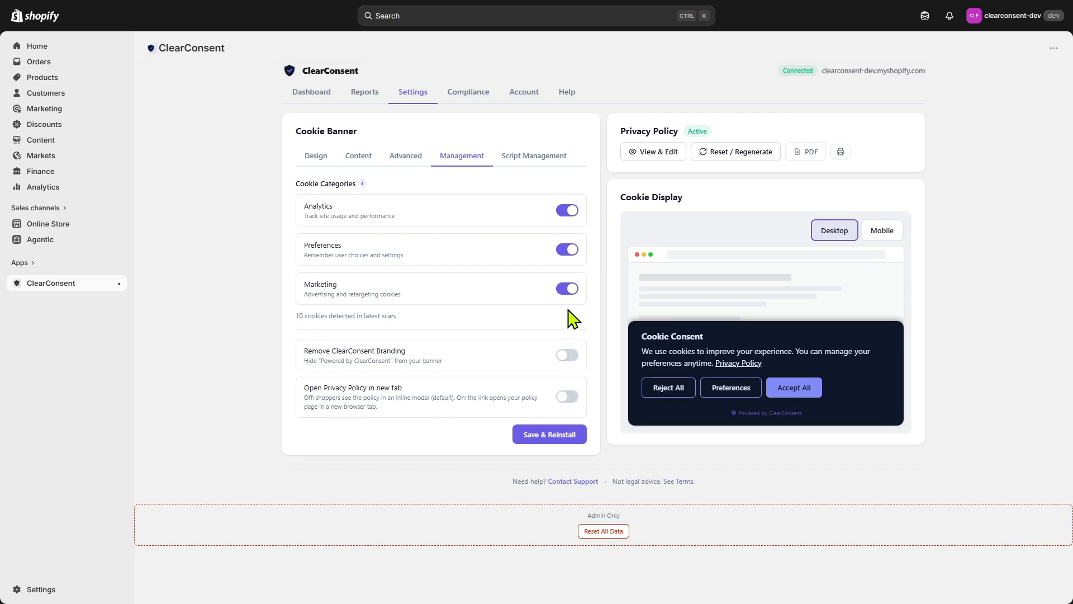
{"action": "left_click", "coordinate": [558, 169]}
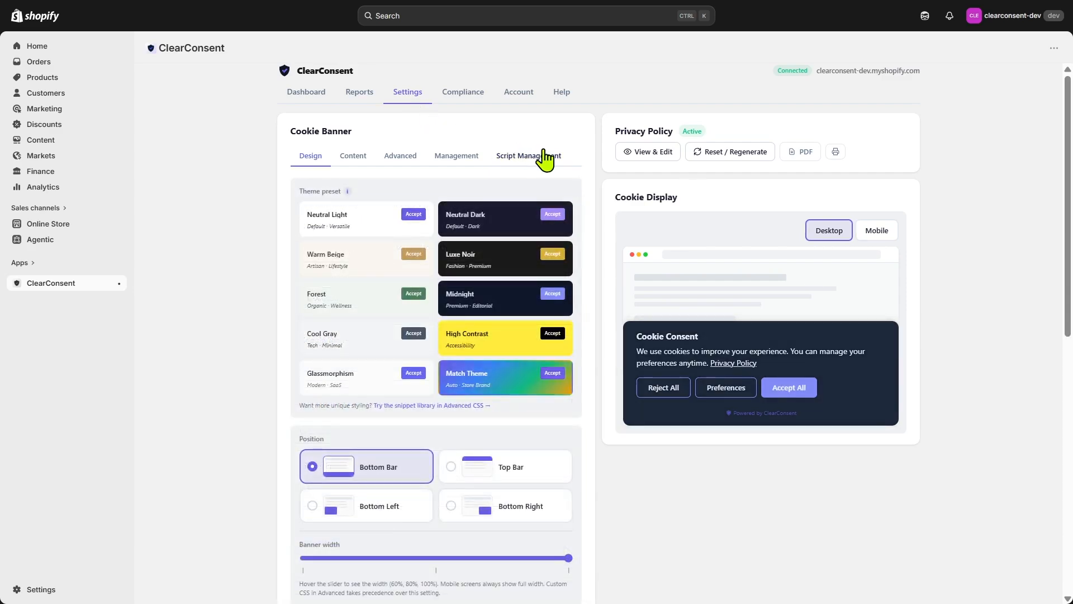
Examine all sections of the generated privacy policy, from the introduction through trackers, cookies and regional privacy rights to the contact details.
{"action": "left_click", "coordinate": [652, 152]}
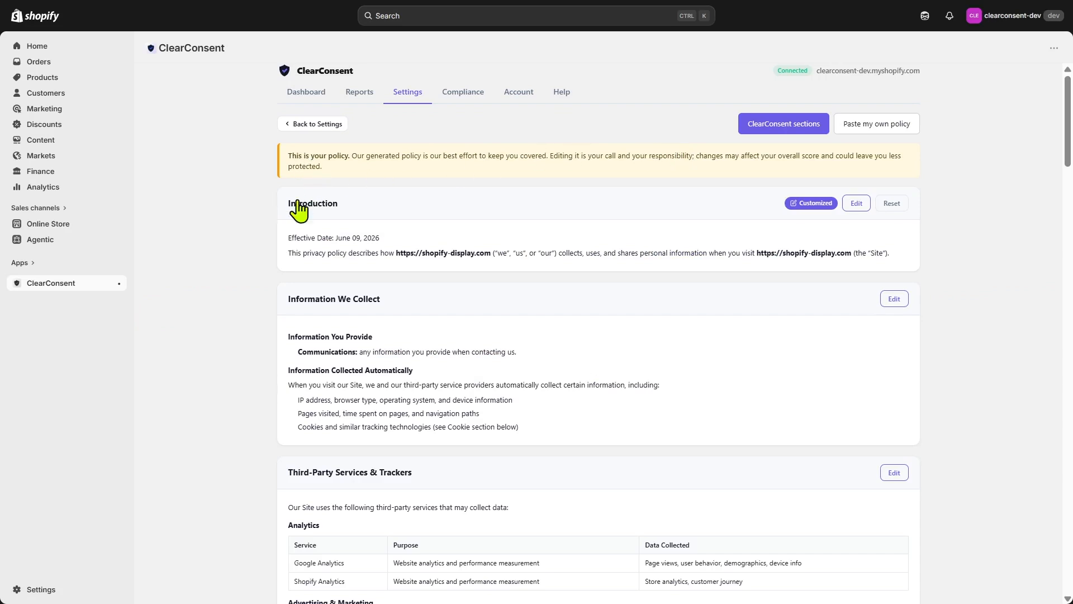
{"action": "scroll", "coordinate": [258, 238], "scroll_direction": "down", "scroll_amount": 2}
{"action": "scroll", "coordinate": [258, 238], "scroll_direction": "down", "scroll_amount": 10}
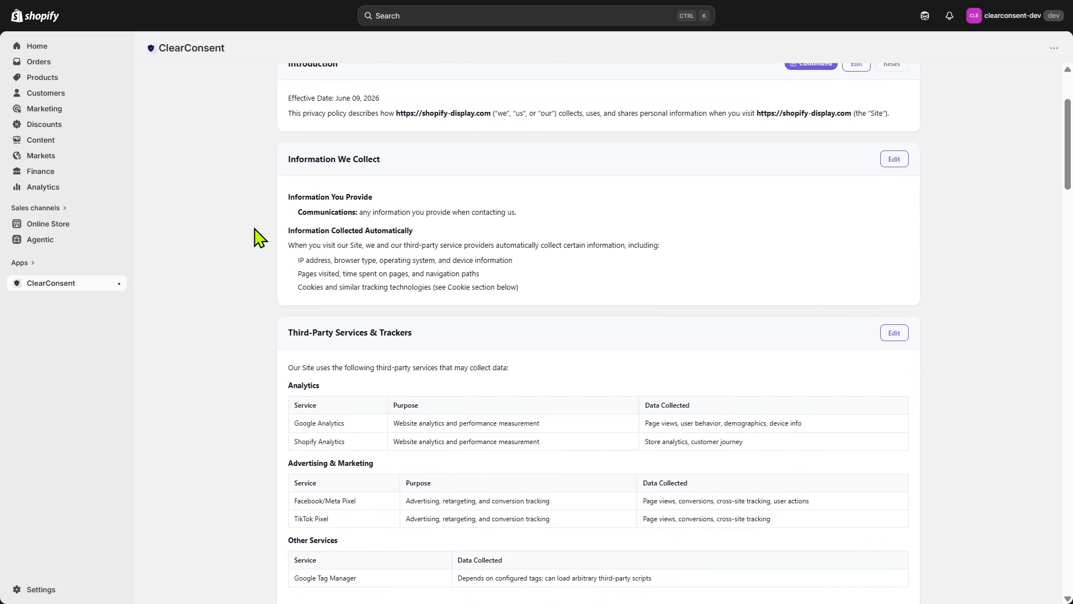
{"action": "scroll", "coordinate": [258, 237], "scroll_direction": "down", "scroll_amount": 11}
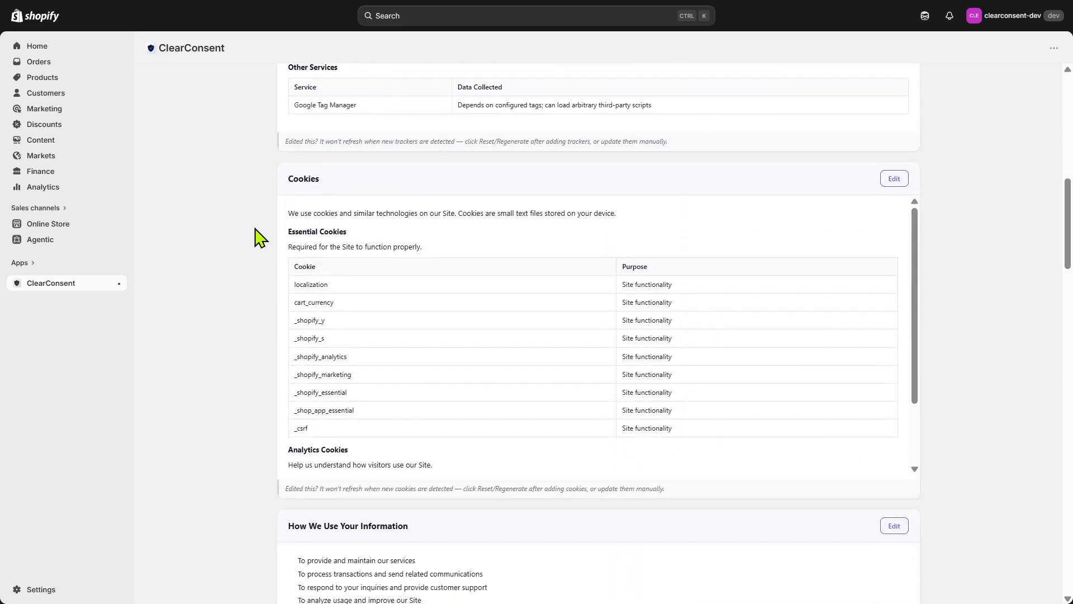
{"action": "scroll", "coordinate": [258, 237], "scroll_direction": "down", "scroll_amount": 5}
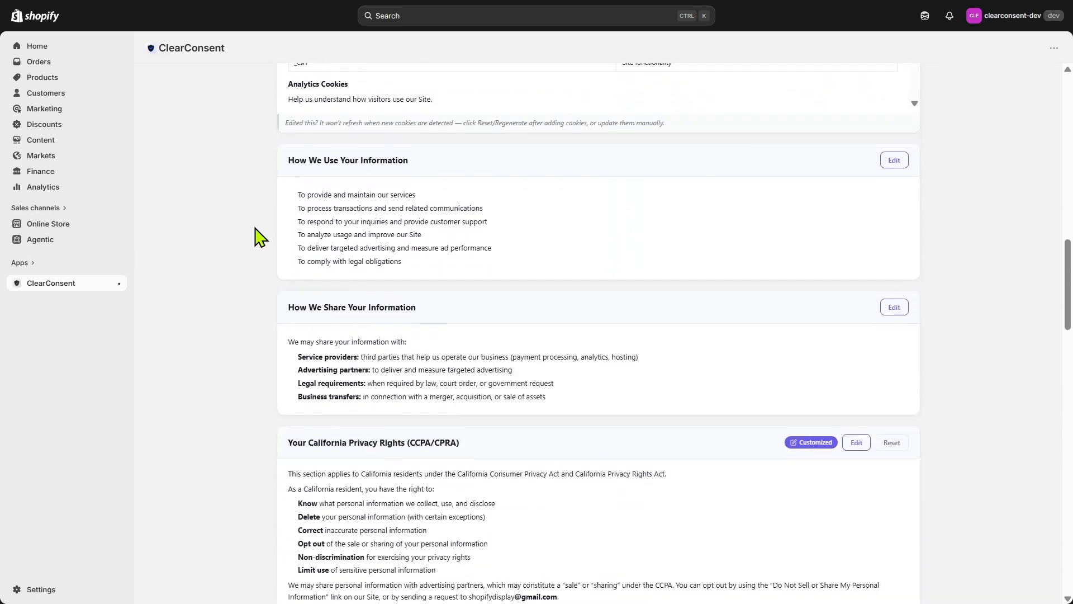
{"action": "scroll", "coordinate": [259, 237], "scroll_direction": "down", "scroll_amount": 4}
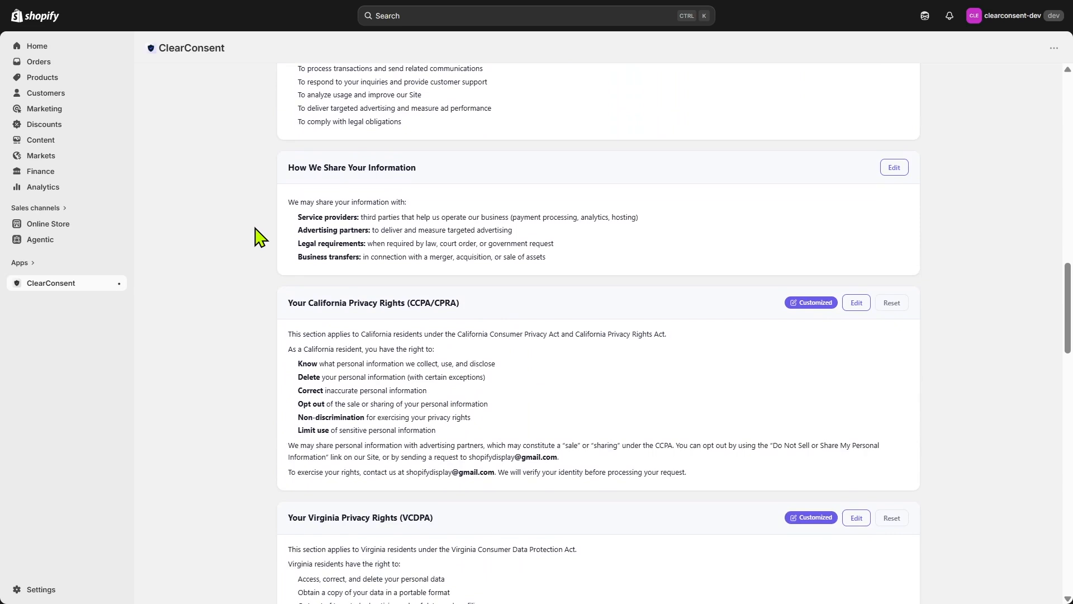
{"action": "scroll", "coordinate": [258, 237], "scroll_direction": "down", "scroll_amount": 4}
{"action": "scroll", "coordinate": [258, 237], "scroll_direction": "down", "scroll_amount": 6}
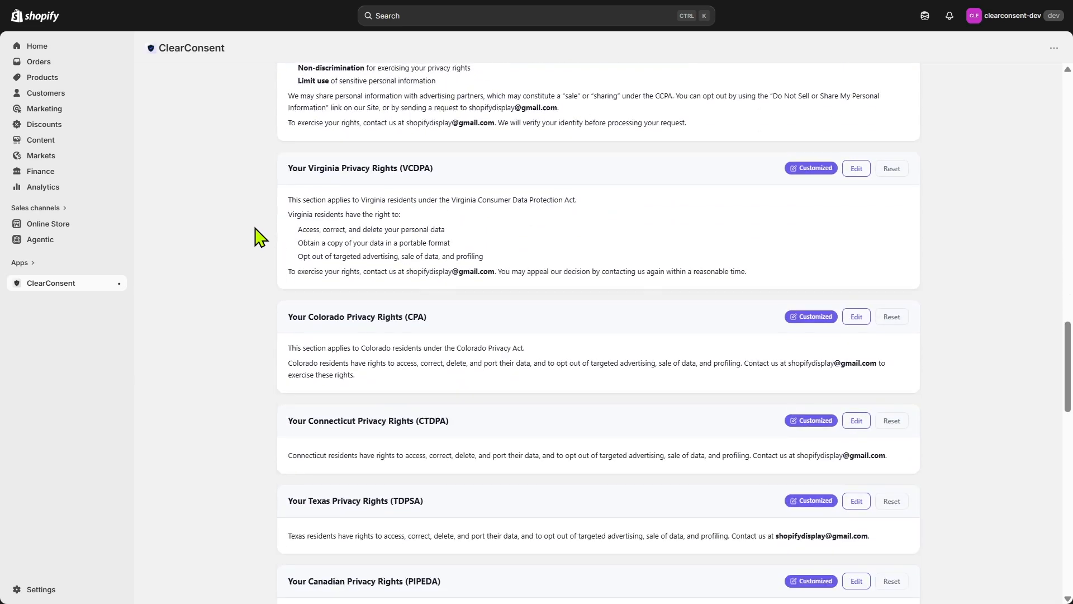
{"action": "scroll", "coordinate": [258, 237], "scroll_direction": "down", "scroll_amount": 6}
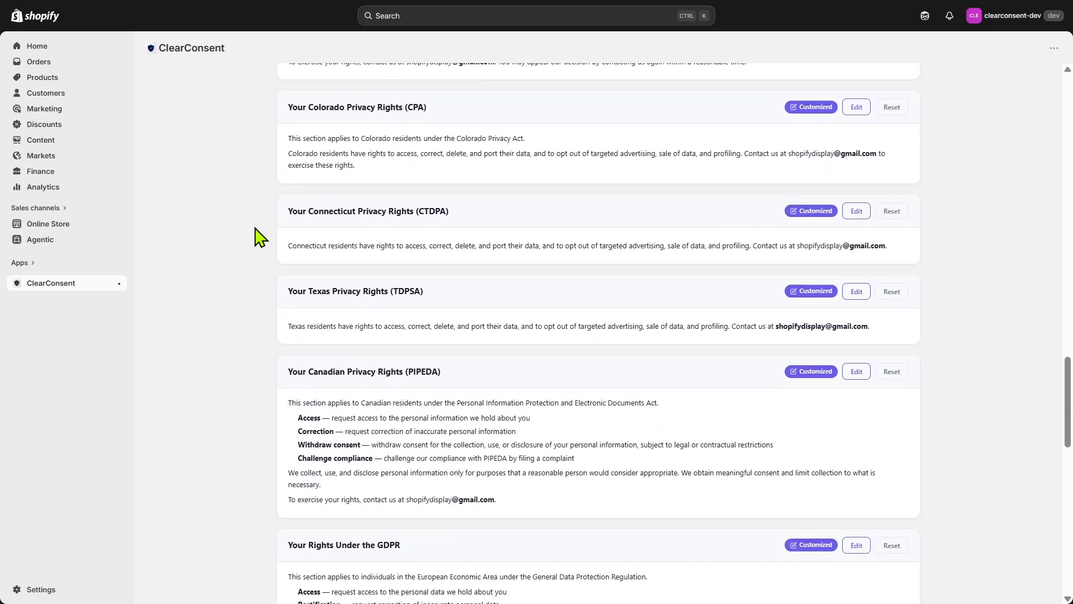
{"action": "scroll", "coordinate": [258, 237], "scroll_direction": "down", "scroll_amount": 11}
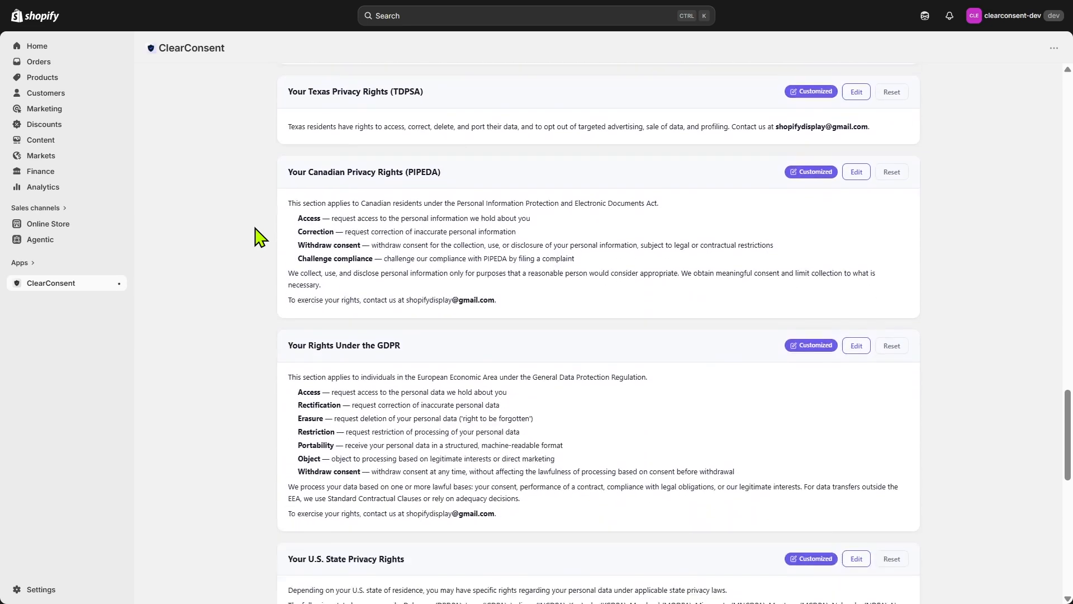
{"action": "scroll", "coordinate": [258, 237], "scroll_direction": "down", "scroll_amount": 10}
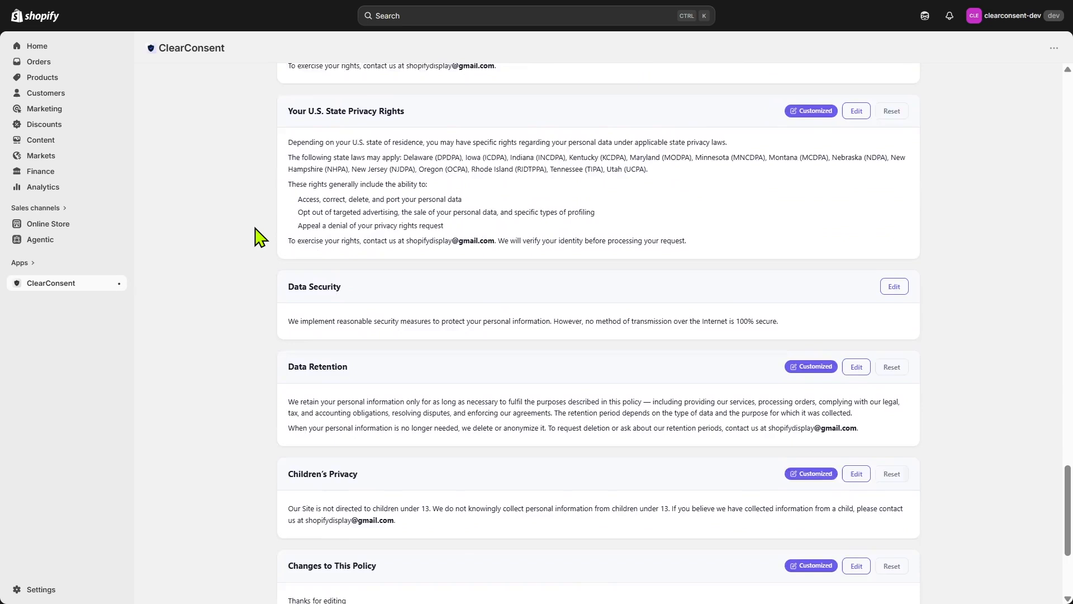
{"action": "scroll", "coordinate": [258, 238], "scroll_direction": "down", "scroll_amount": 3}
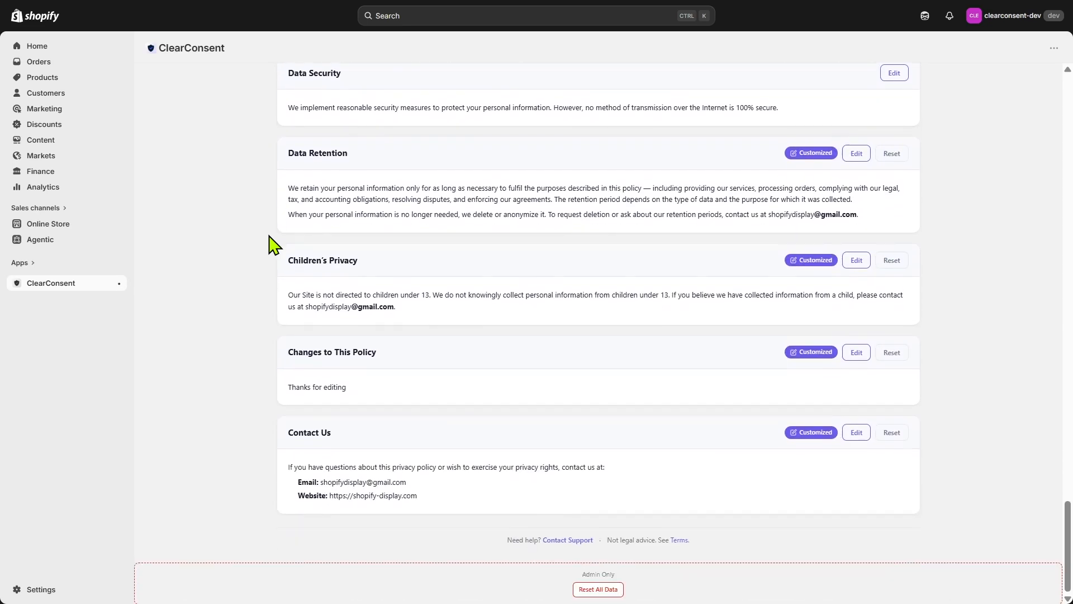
Replace the text of the Changes to This Policy section with "Thanks for viewing" and save and push the policy to the store.
{"action": "left_click", "coordinate": [845, 358]}
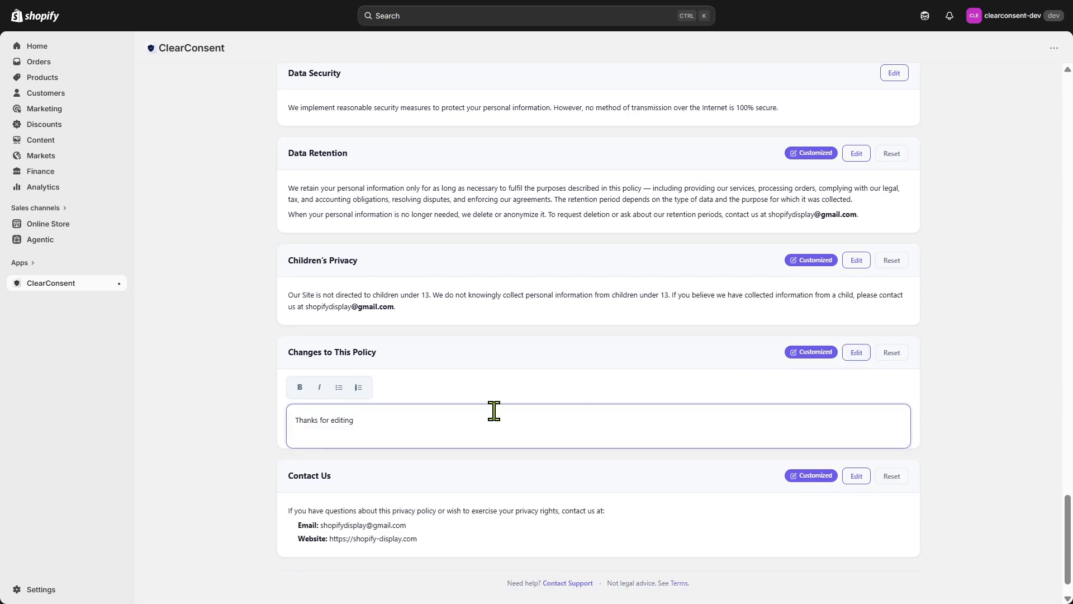
{"action": "left_click_drag", "start_coordinate": [417, 414], "coordinate": [253, 420]}
{"action": "type", "text": "Thanks for view"}
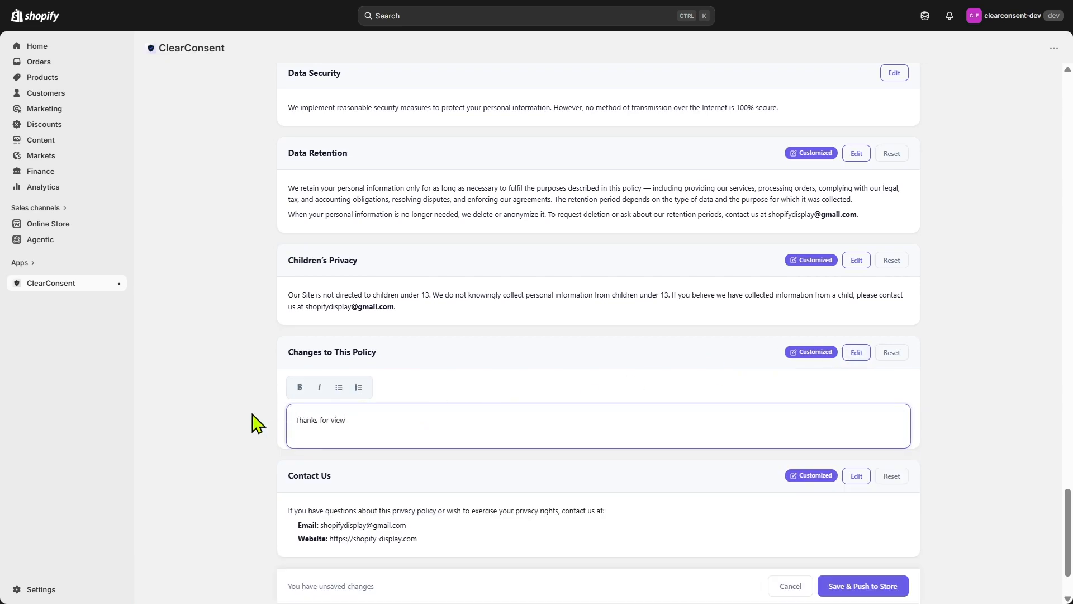
{"action": "type", "text": "ing"}
{"action": "scroll", "coordinate": [764, 465], "scroll_direction": "down", "scroll_amount": 3}
{"action": "left_click", "coordinate": [867, 499]}
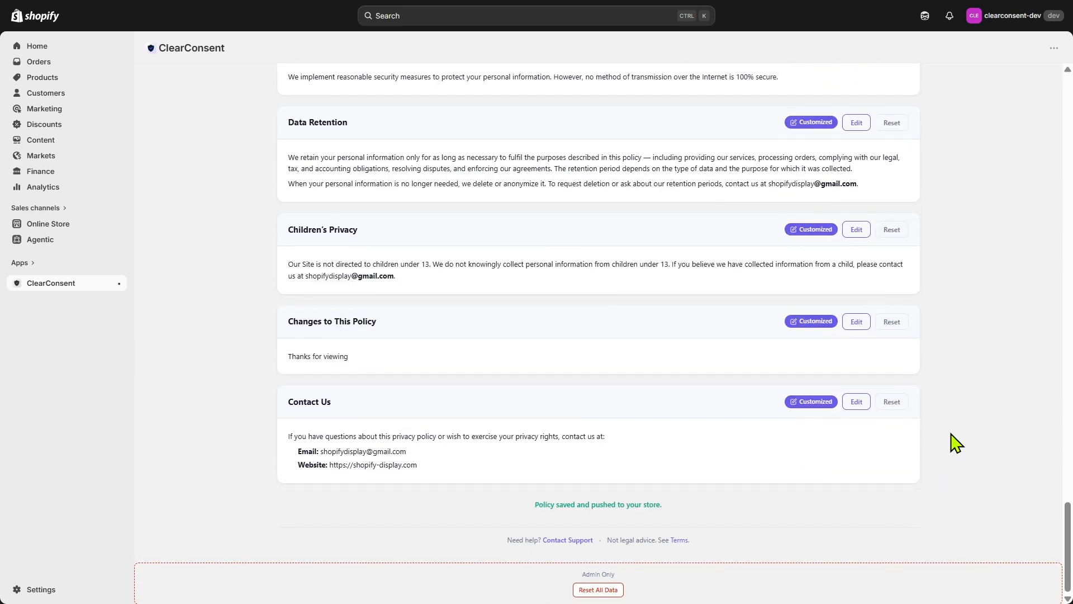
Try a custom pasted policy with the text "You can add your own policy here", and switch back to the ClearConsent sections.
{"action": "scroll", "coordinate": [957, 442], "scroll_direction": "up", "scroll_amount": 20}
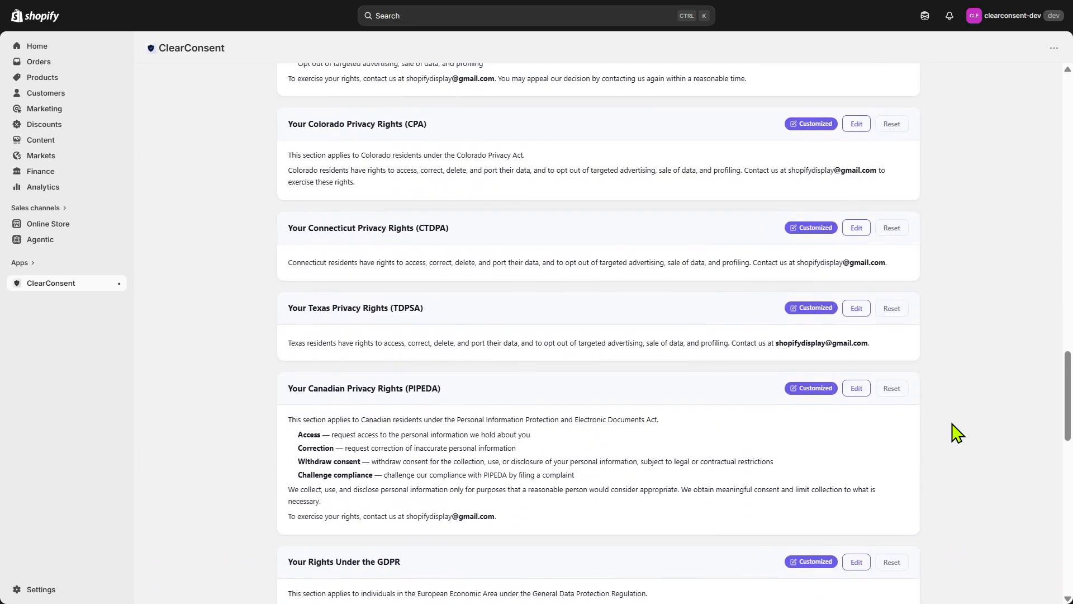
{"action": "scroll", "coordinate": [956, 425], "scroll_direction": "up", "scroll_amount": 20}
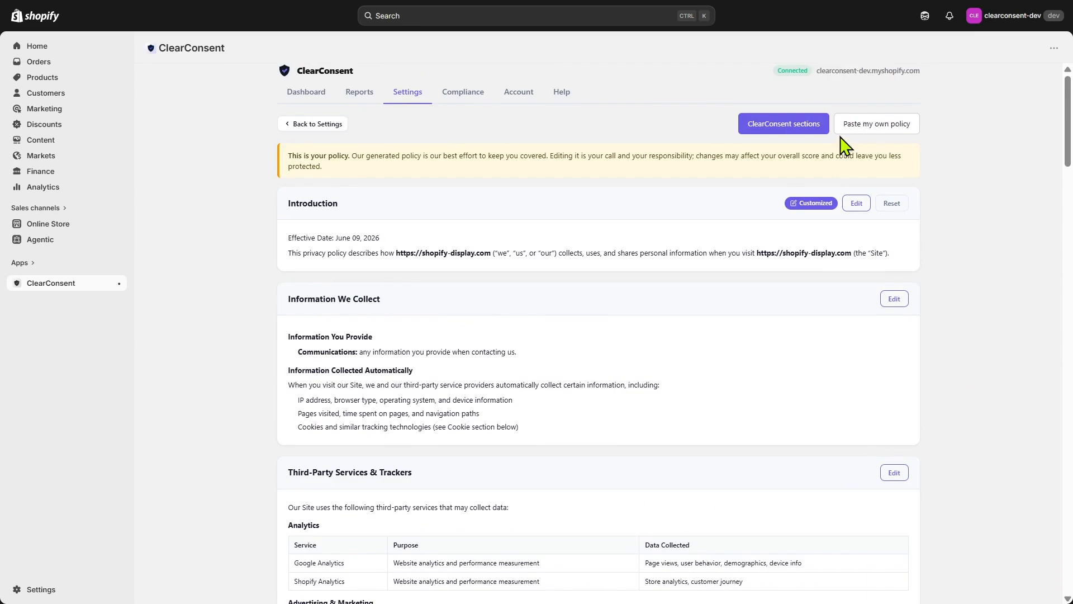
{"action": "left_click", "coordinate": [887, 130]}
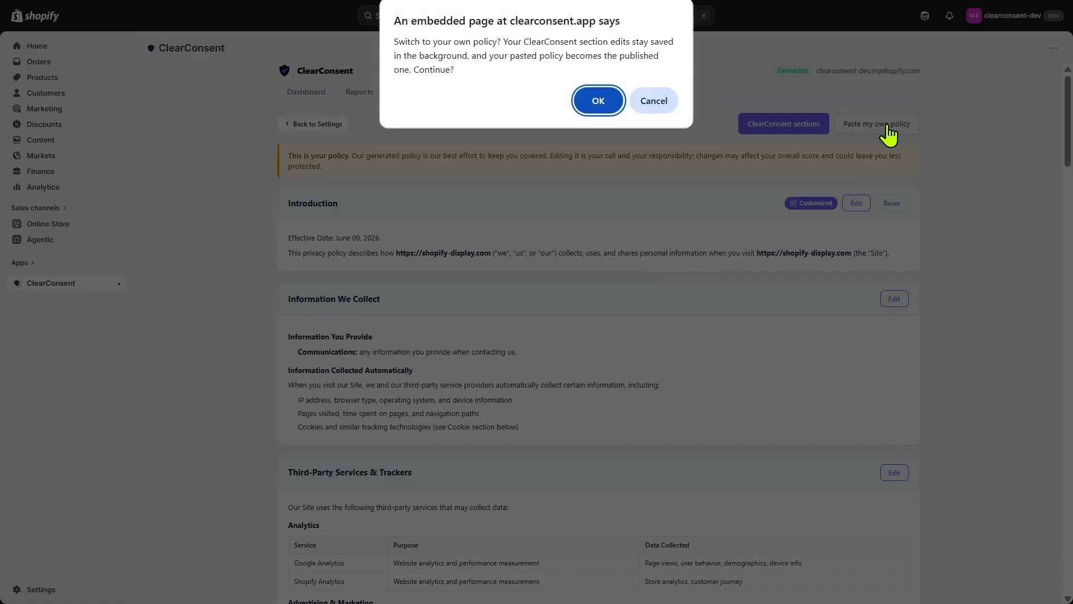
{"action": "left_click", "coordinate": [598, 101]}
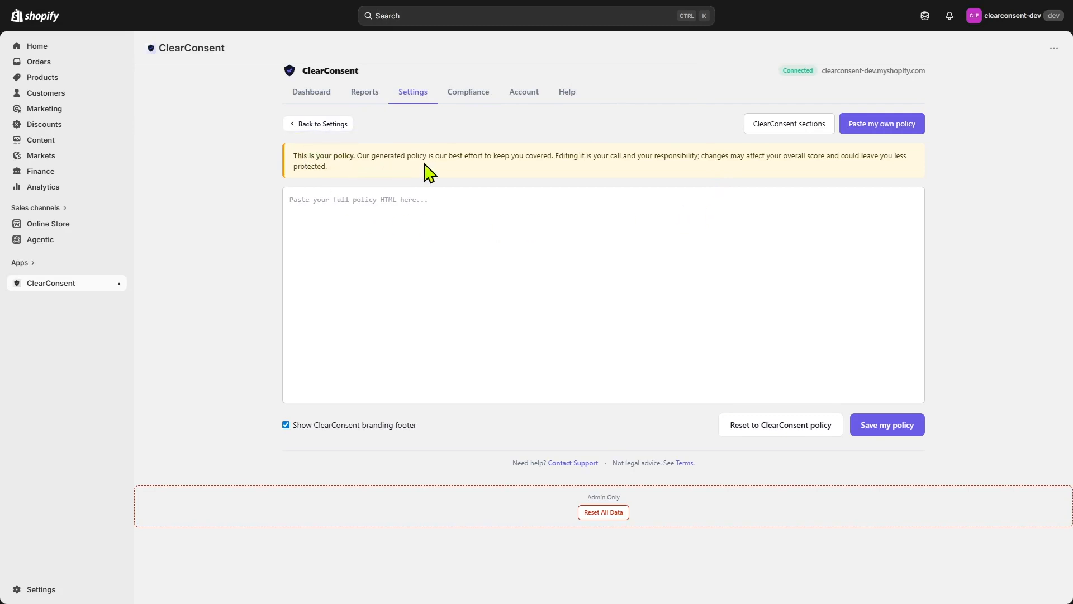
{"action": "left_click", "coordinate": [369, 196]}
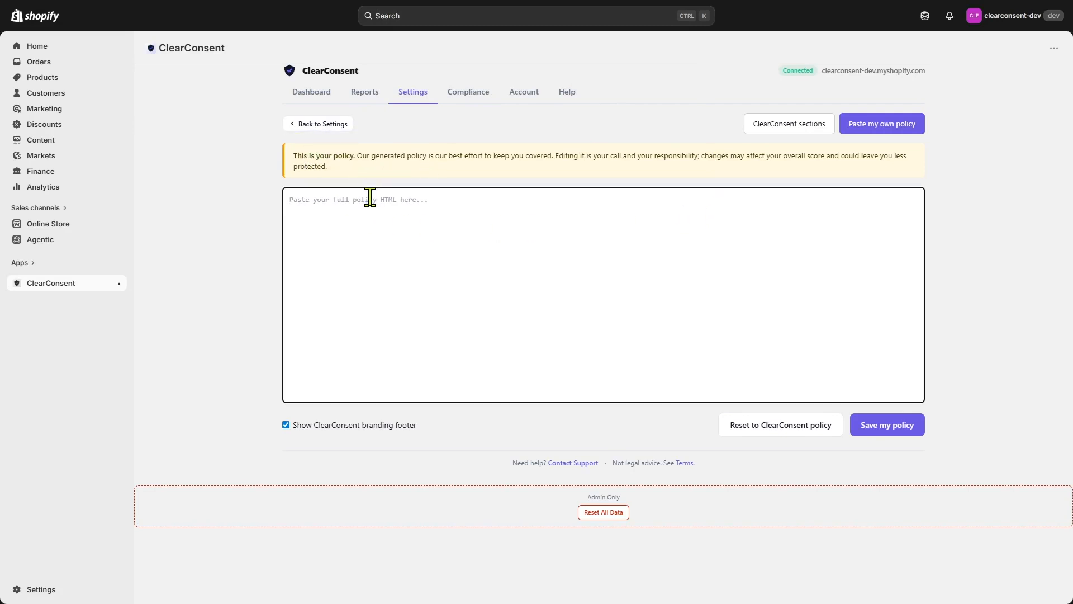
{"action": "type", "text": "You can add your own policy here"}
{"action": "left_click", "coordinate": [753, 129]}
{"action": "left_click", "coordinate": [598, 89]}
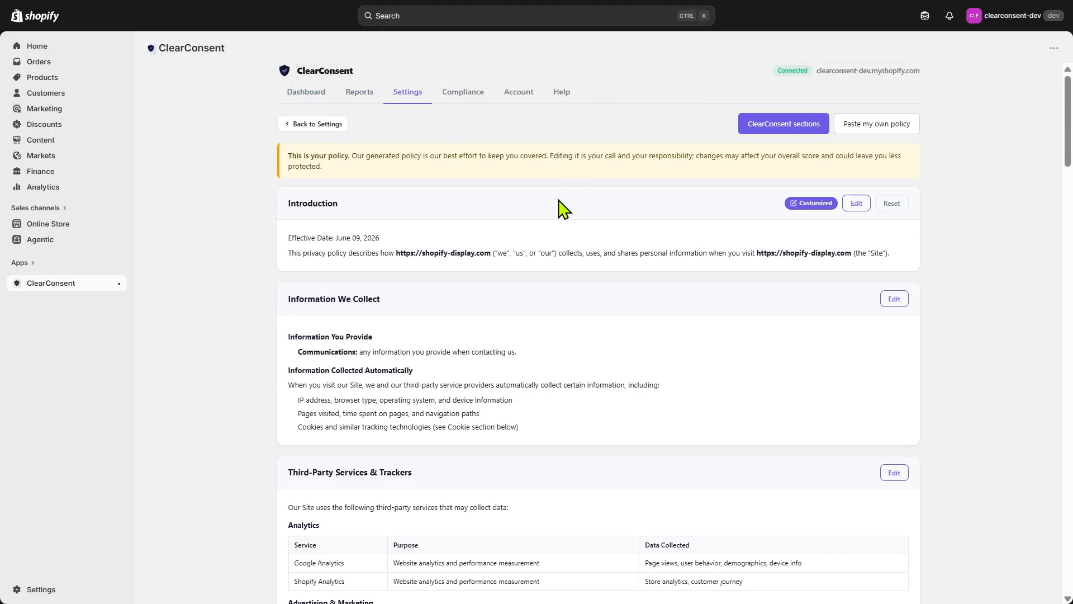
Review the business-practice questions in the compliance settings and enable Full Compliance Scoring.
{"action": "left_click", "coordinate": [462, 93]}
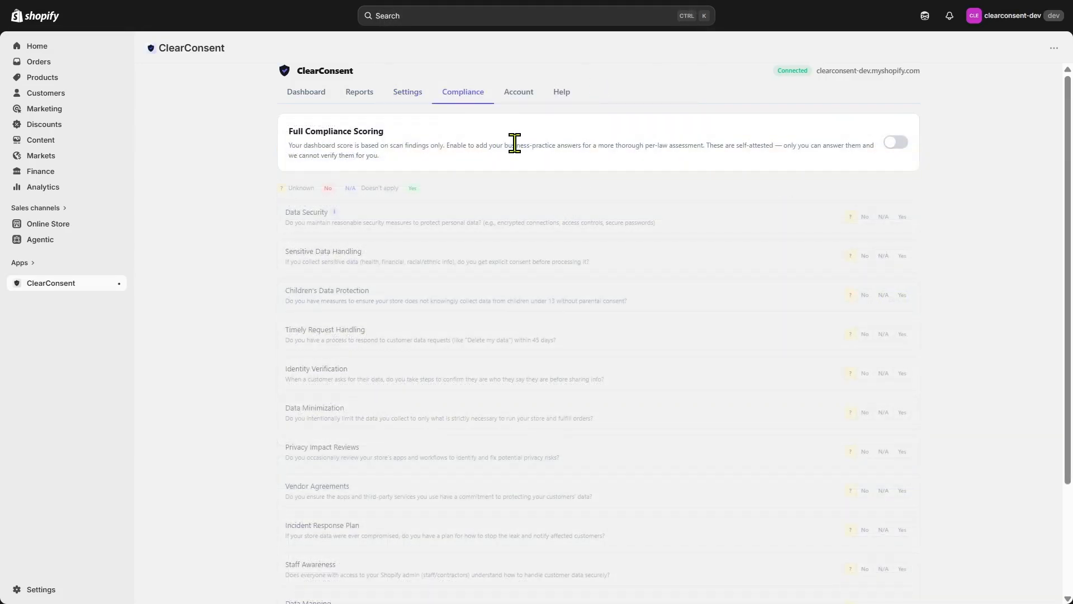
{"action": "scroll", "coordinate": [514, 143], "scroll_direction": "down", "scroll_amount": 3}
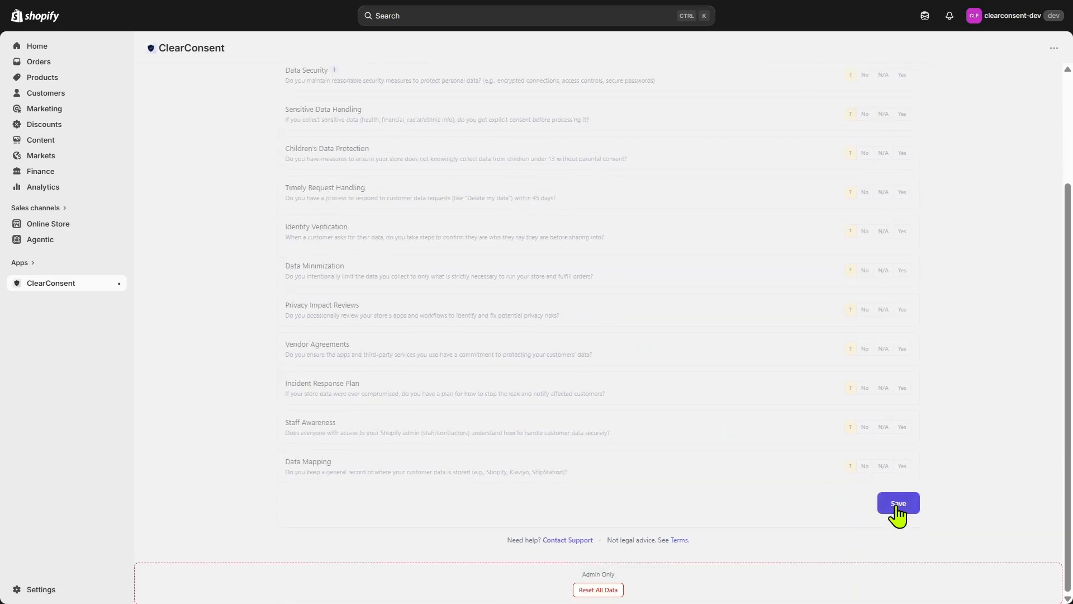
{"action": "scroll", "coordinate": [894, 495], "scroll_direction": "up", "scroll_amount": 3}
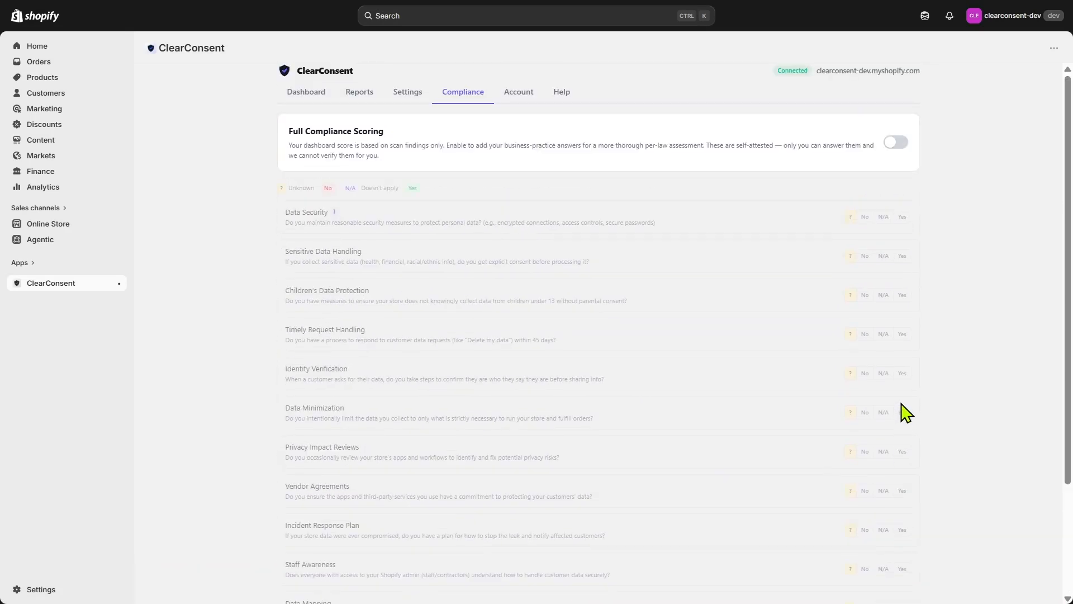
{"action": "left_click", "coordinate": [896, 142]}
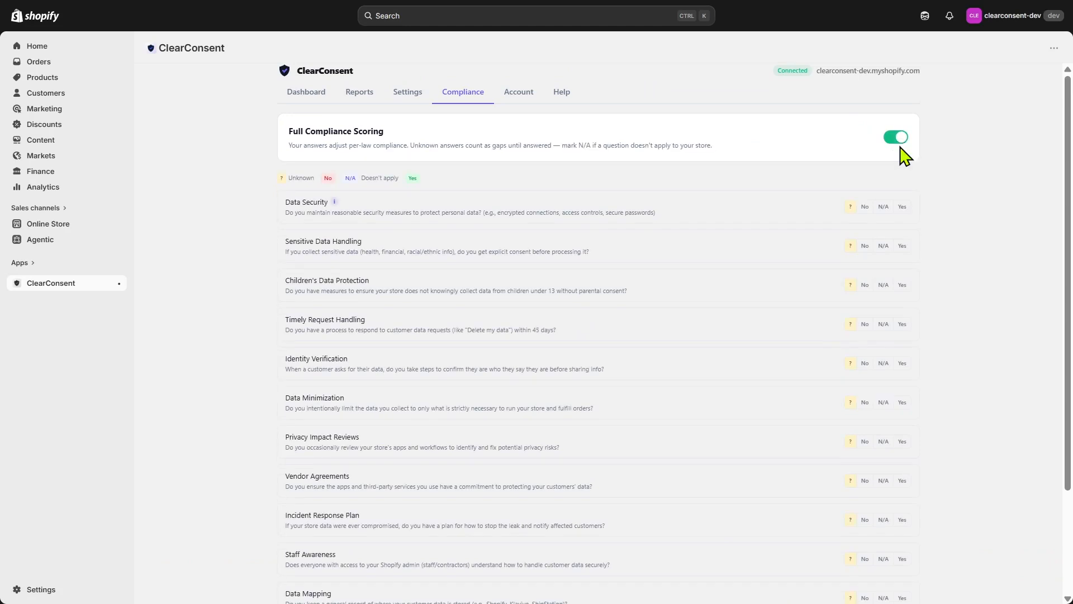
Answer N/A for Timely Request Handling and Identity Verification, No for Data Minimization and Privacy Impact Reviews, Yes for all other questions, and save.
{"action": "scroll", "coordinate": [904, 157], "scroll_direction": "down", "scroll_amount": 1}
{"action": "left_click", "coordinate": [901, 137]}
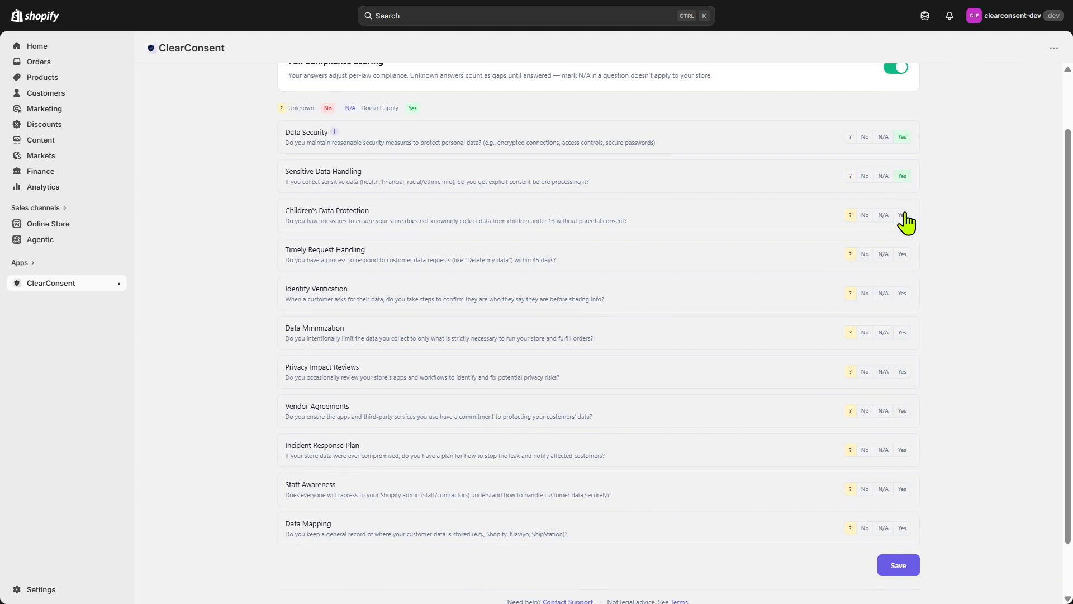
{"action": "left_click", "coordinate": [883, 254]}
{"action": "left_click", "coordinate": [882, 294]}
{"action": "left_click", "coordinate": [865, 333]}
{"action": "left_click", "coordinate": [864, 372]}
{"action": "left_click", "coordinate": [902, 490]}
{"action": "scroll", "coordinate": [904, 535], "scroll_direction": "down", "scroll_amount": 1}
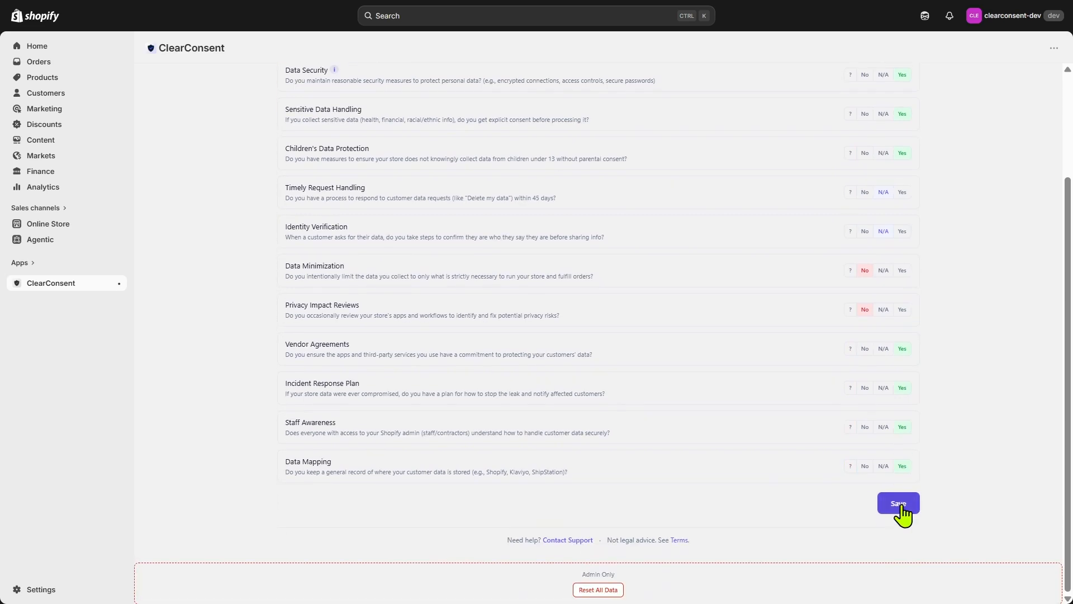
{"action": "left_click", "coordinate": [901, 504]}
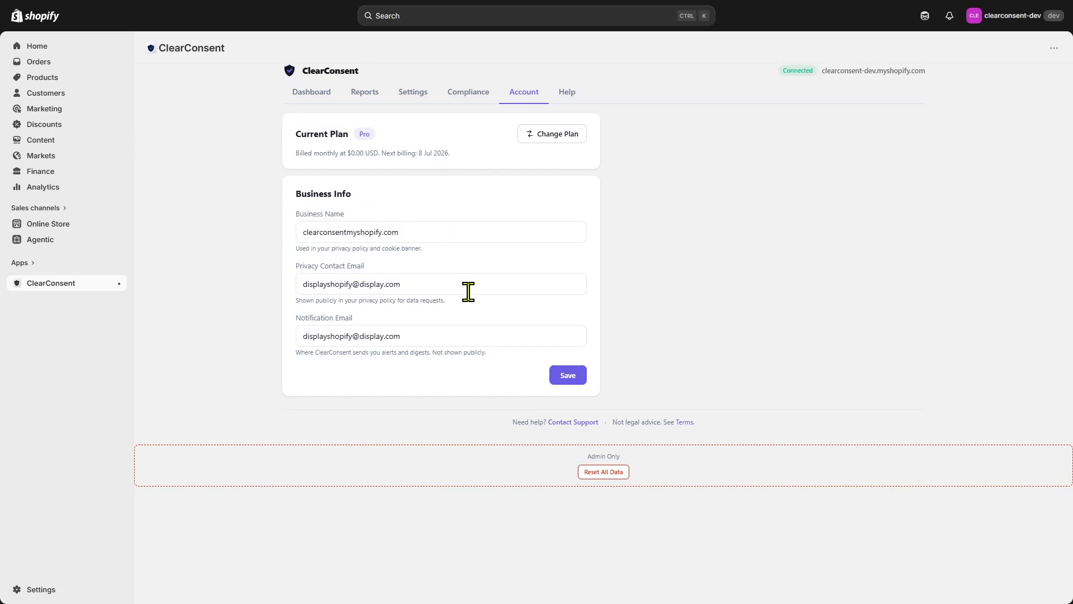
Review the plan feature comparison in the account settings, close it without changing the plan, and open the help section.
{"action": "left_click", "coordinate": [541, 136]}
{"action": "scroll", "coordinate": [565, 224], "scroll_direction": "down", "scroll_amount": 3}
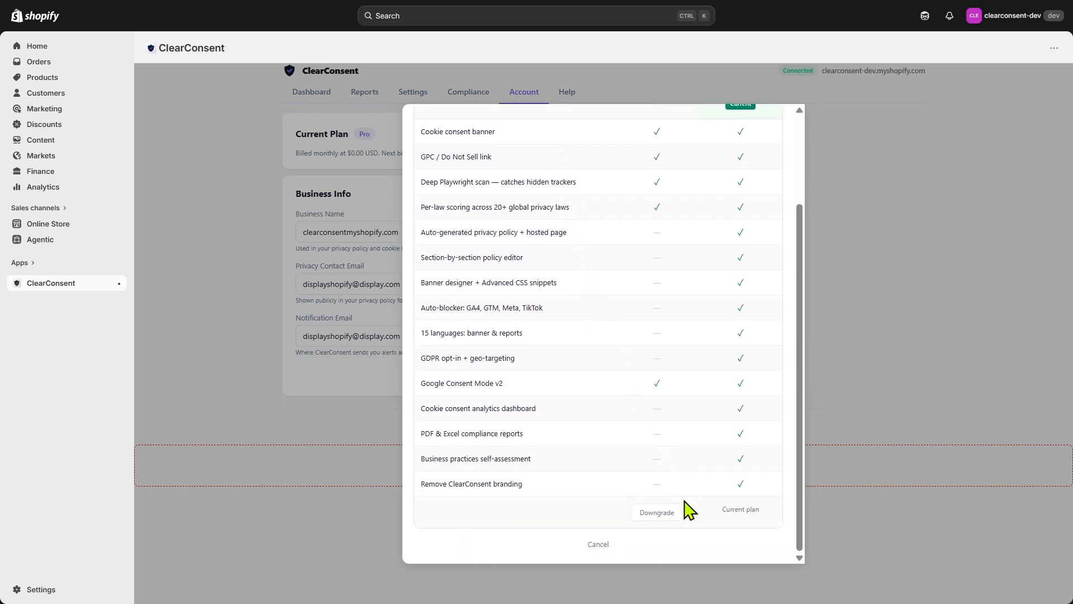
{"action": "left_click", "coordinate": [599, 546]}
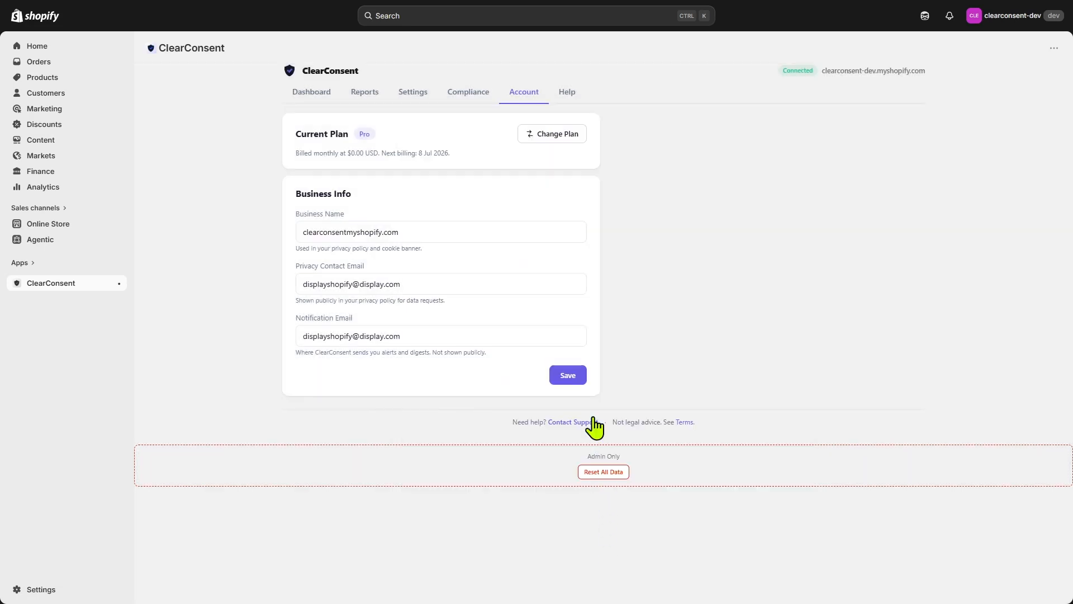
{"action": "left_click", "coordinate": [570, 95]}
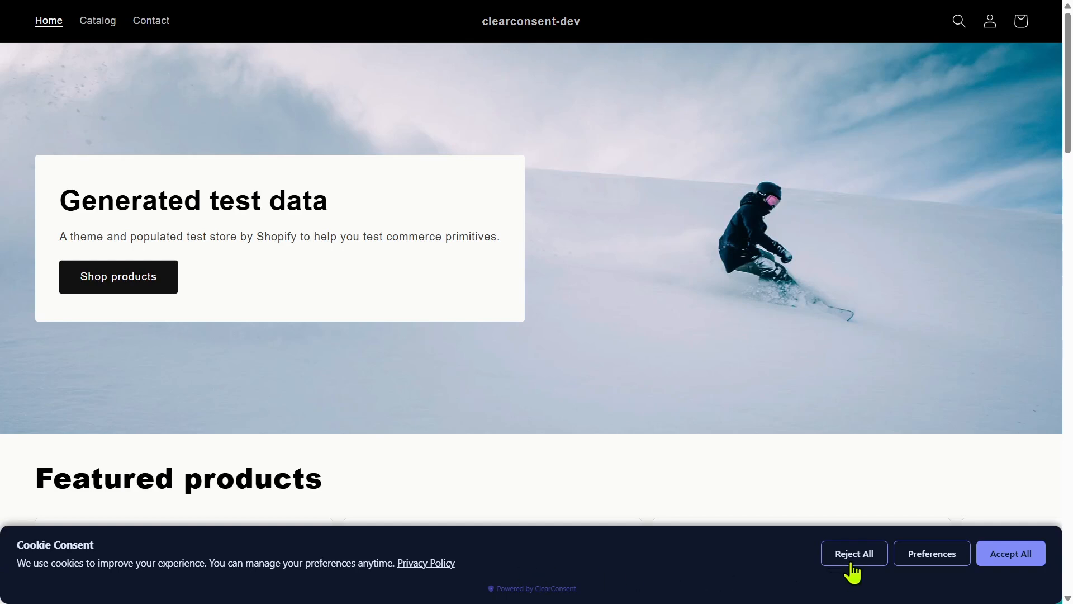
Accept all cookies on the storefront banner, and opt out of data sale/sharing through Do Not Sell My Info and save.
{"action": "left_click", "coordinate": [1021, 562]}
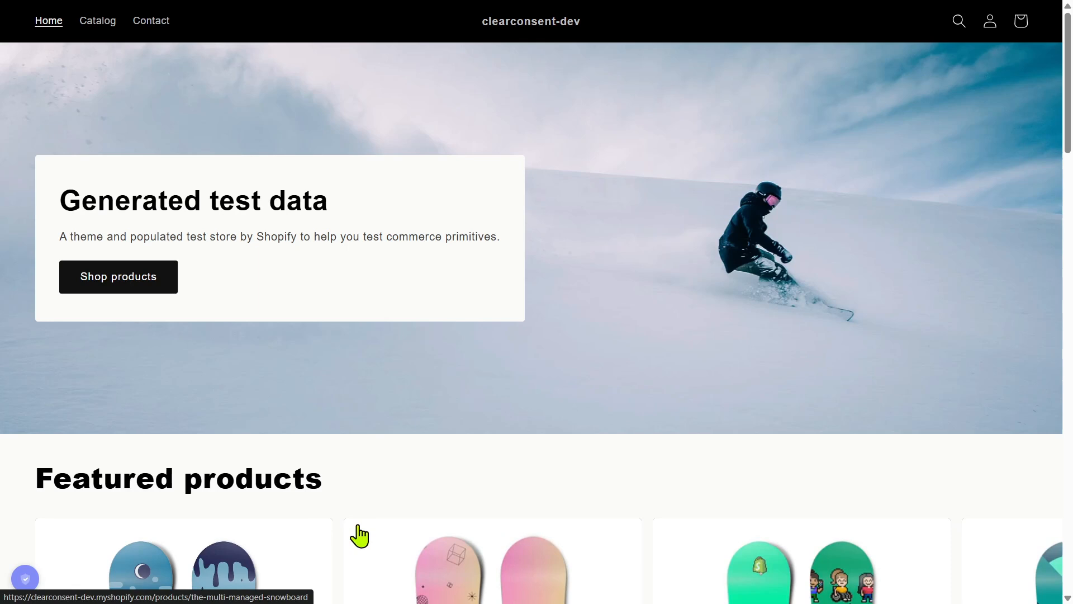
{"action": "left_click", "coordinate": [32, 581]}
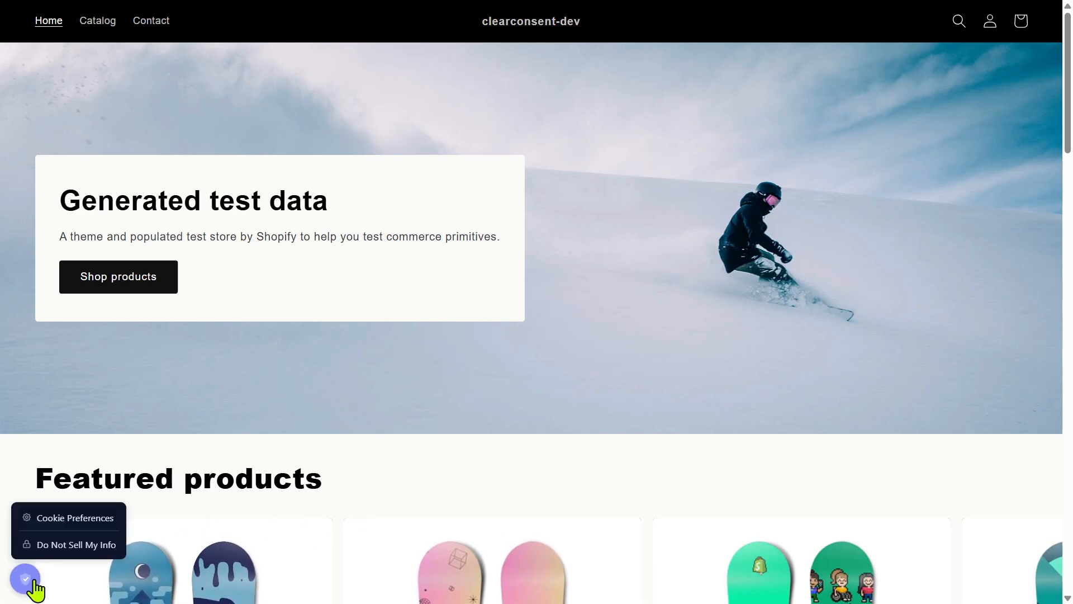
{"action": "left_click", "coordinate": [63, 546]}
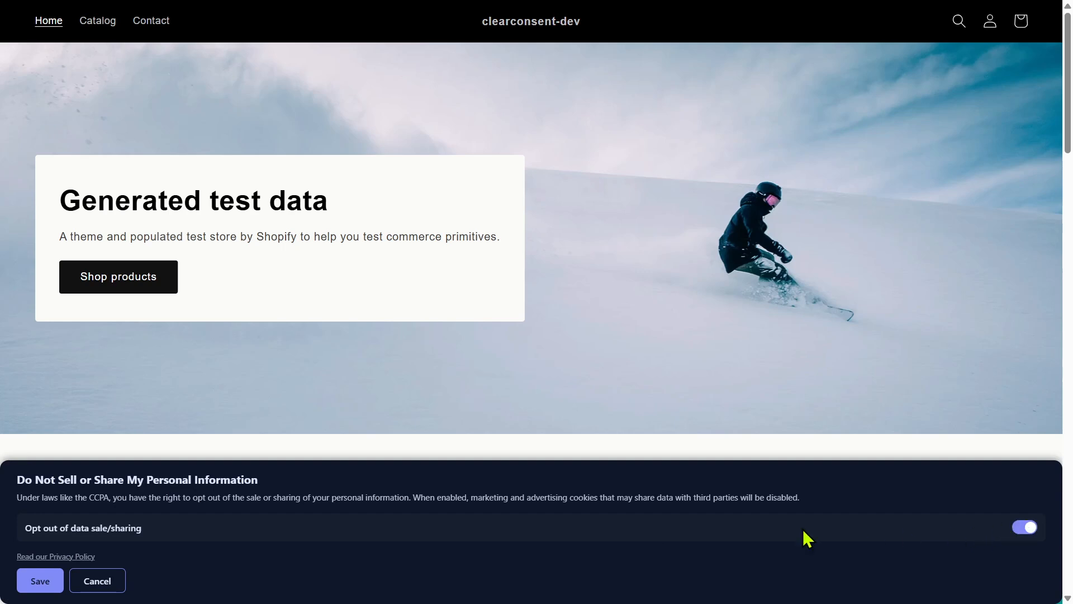
{"action": "left_click", "coordinate": [48, 582]}
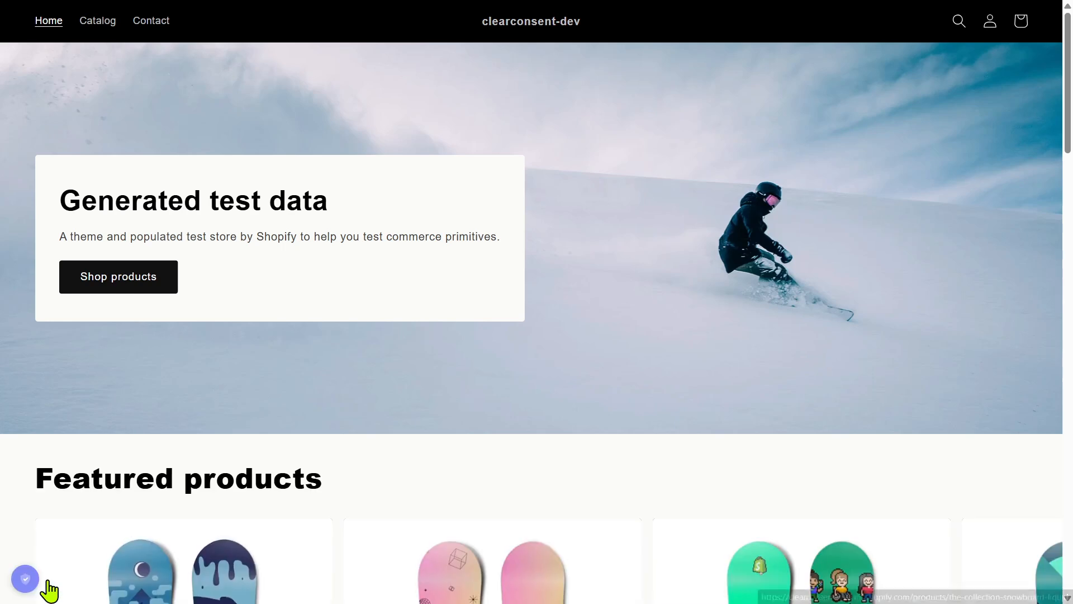
Open the storefront's cookie preferences to view the Essential, Preferences, Analytics and Marketing categories.
{"action": "left_click", "coordinate": [29, 586]}
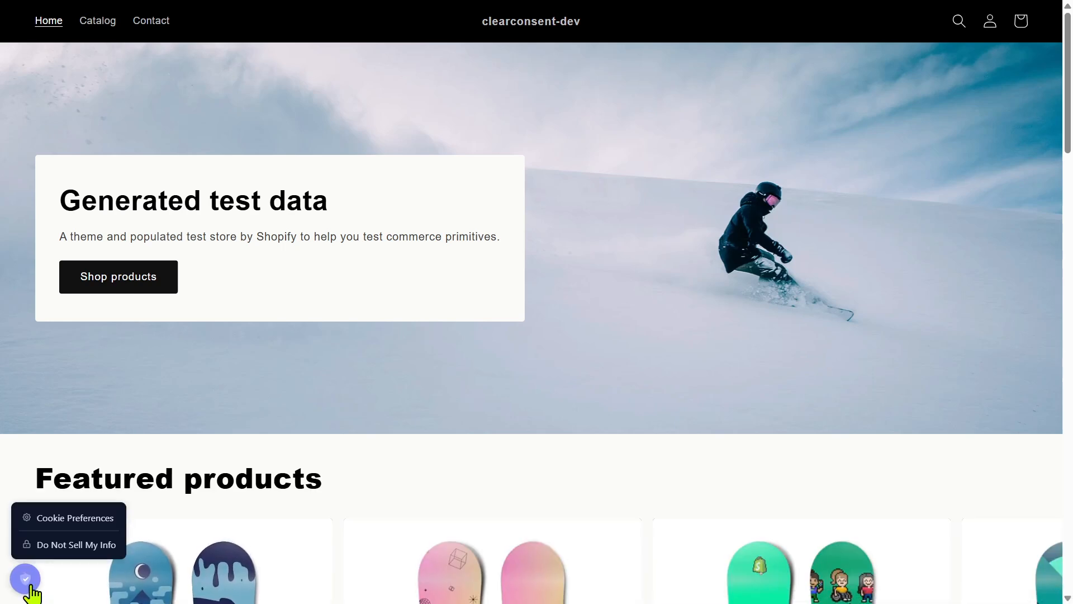
{"action": "left_click", "coordinate": [56, 521]}
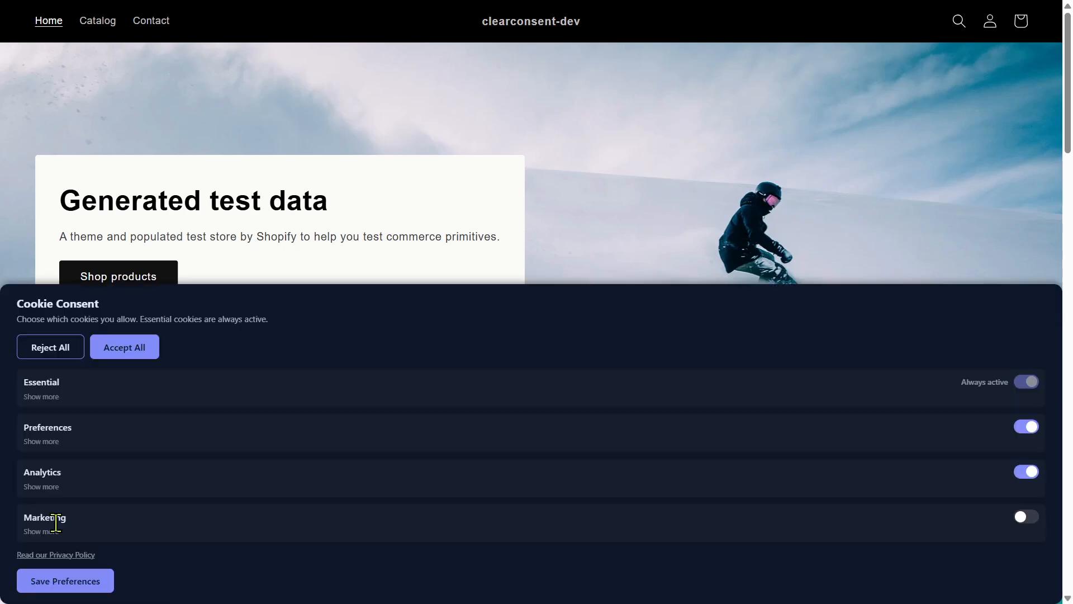
Open the privacy policy from the cookie preferences and read through all its sections down to Contact Us.
{"action": "left_click", "coordinate": [90, 556]}
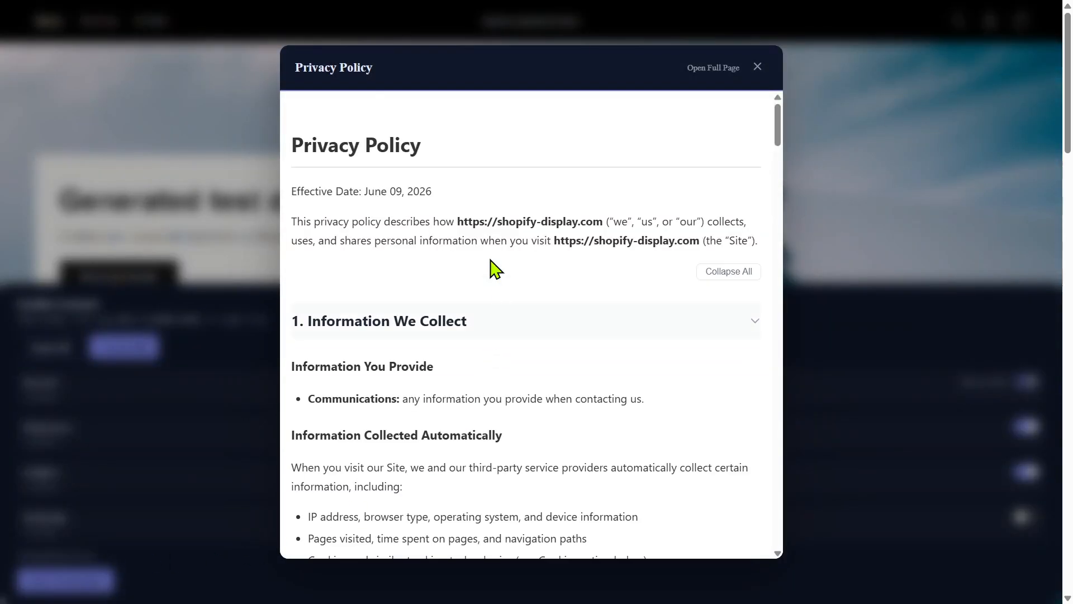
{"action": "scroll", "coordinate": [486, 257], "scroll_direction": "down", "scroll_amount": 9}
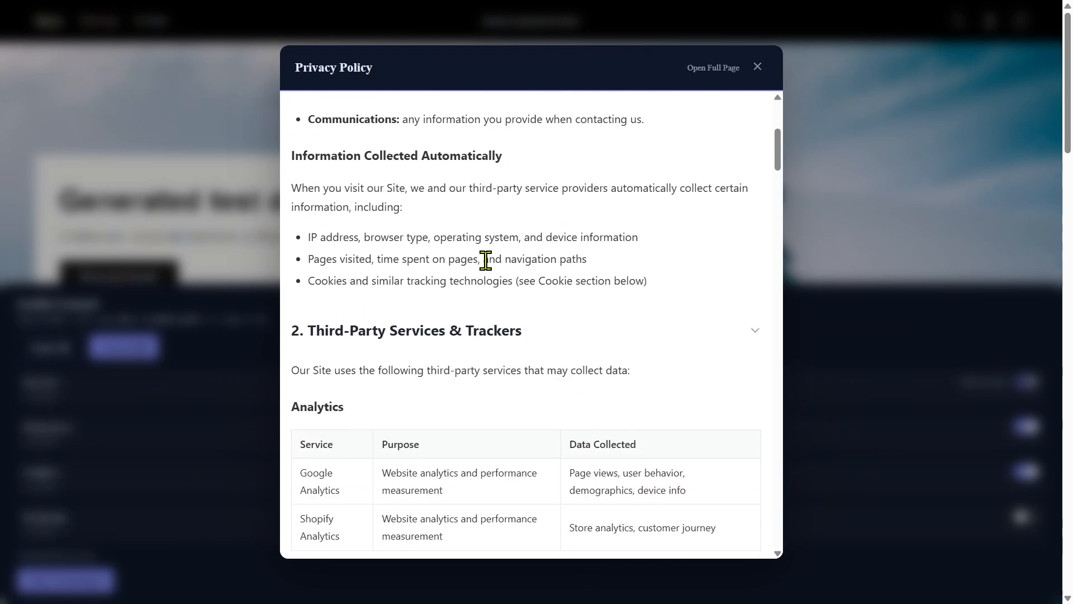
{"action": "scroll", "coordinate": [489, 280], "scroll_direction": "down", "scroll_amount": 10}
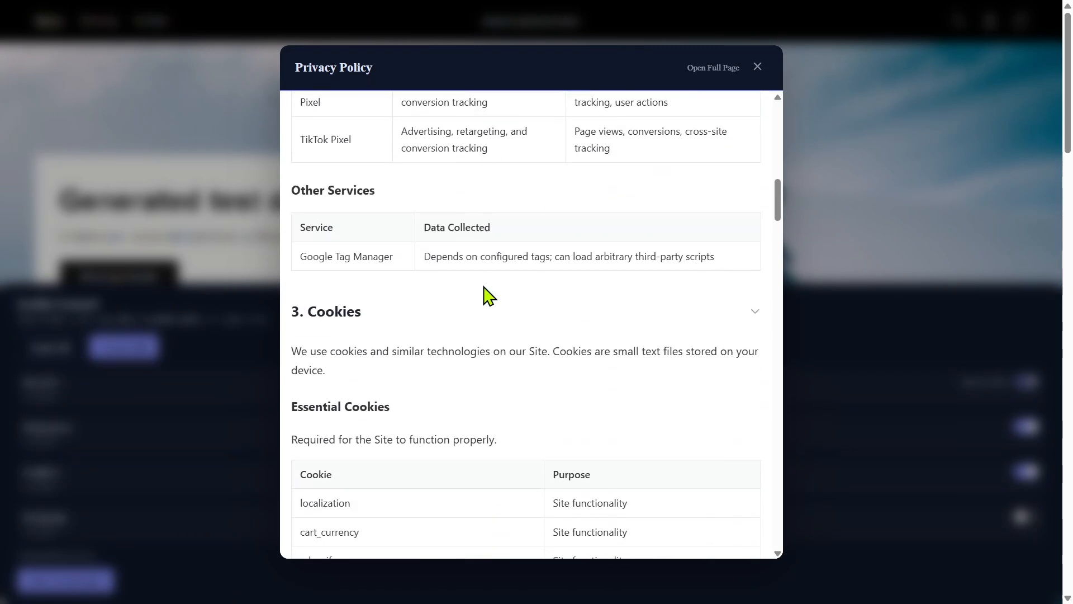
{"action": "scroll", "coordinate": [489, 310], "scroll_direction": "down", "scroll_amount": 6}
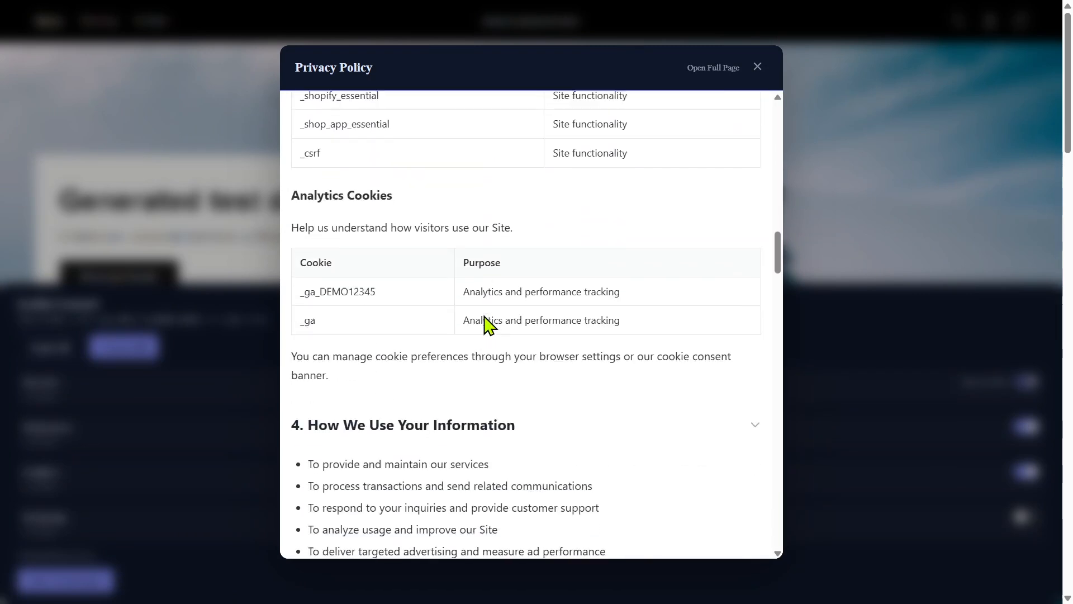
{"action": "scroll", "coordinate": [485, 322], "scroll_direction": "down", "scroll_amount": 10}
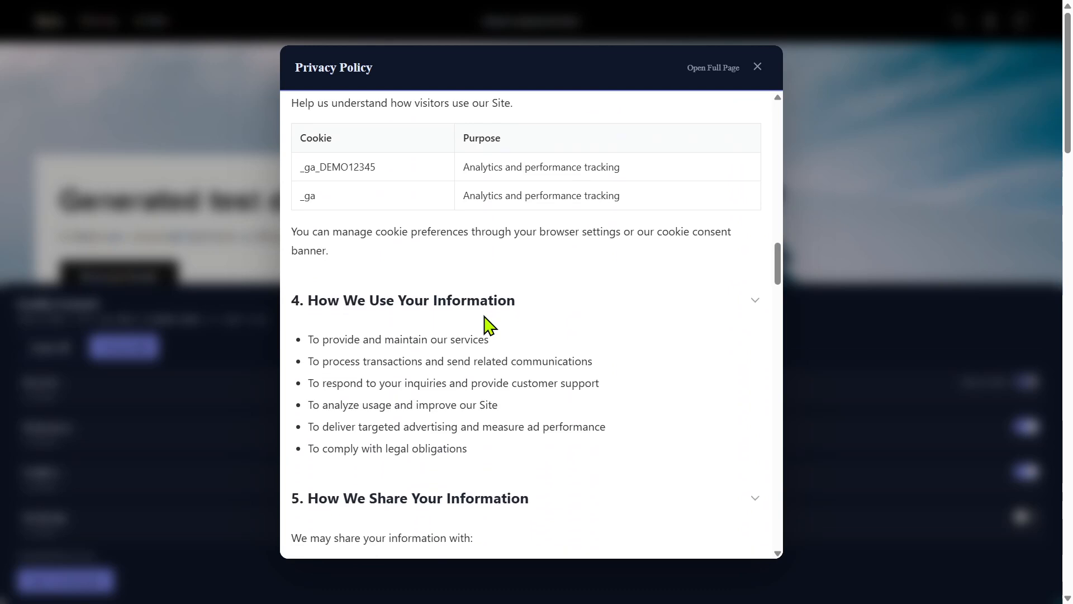
{"action": "scroll", "coordinate": [483, 339], "scroll_direction": "down", "scroll_amount": 6}
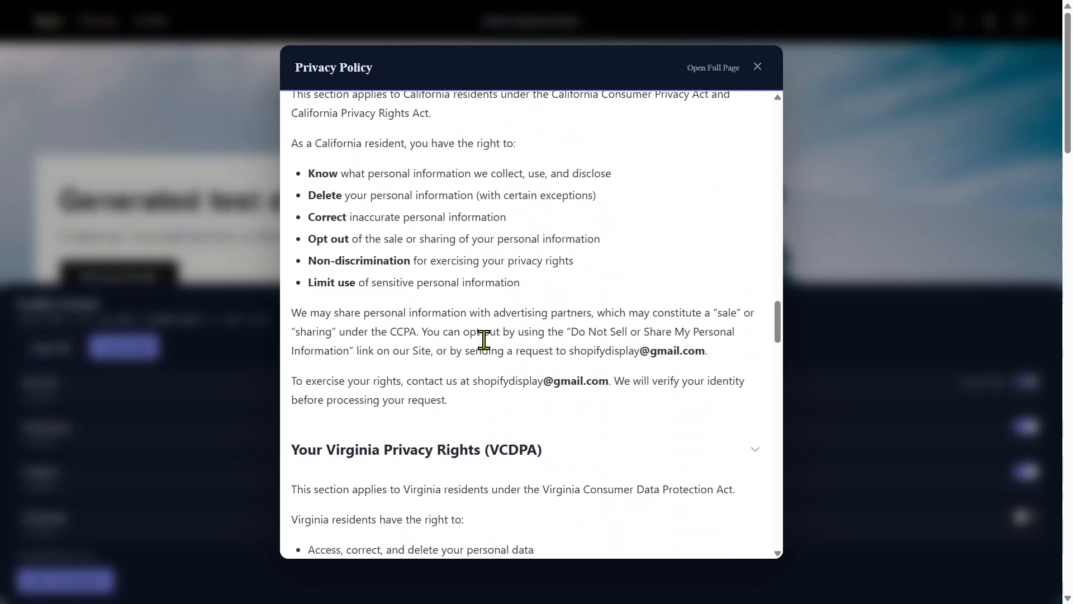
{"action": "scroll", "coordinate": [483, 339], "scroll_direction": "down", "scroll_amount": 10}
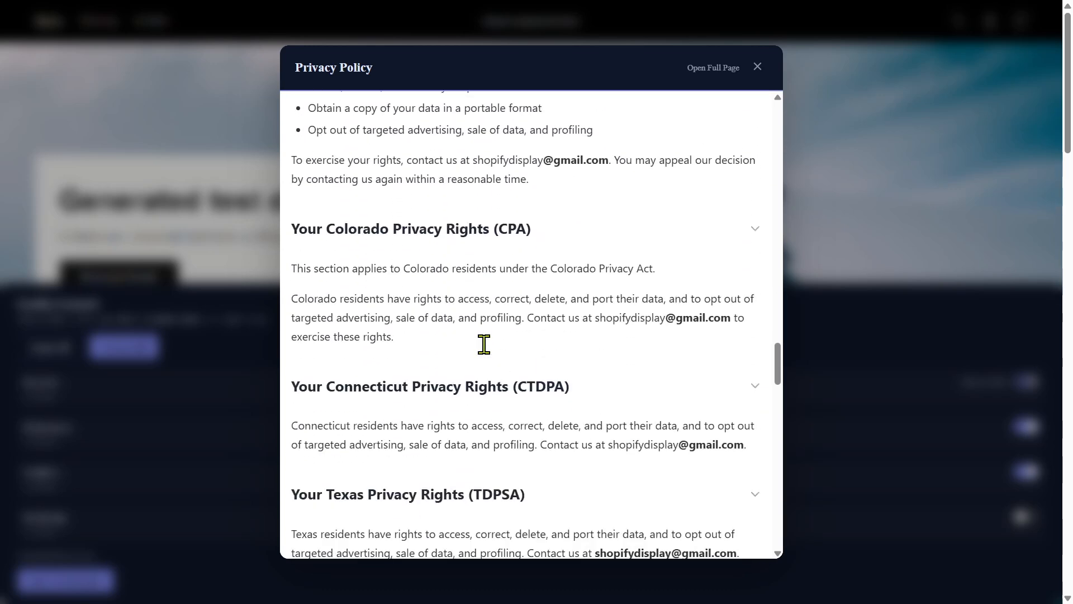
{"action": "scroll", "coordinate": [481, 359], "scroll_direction": "down", "scroll_amount": 10}
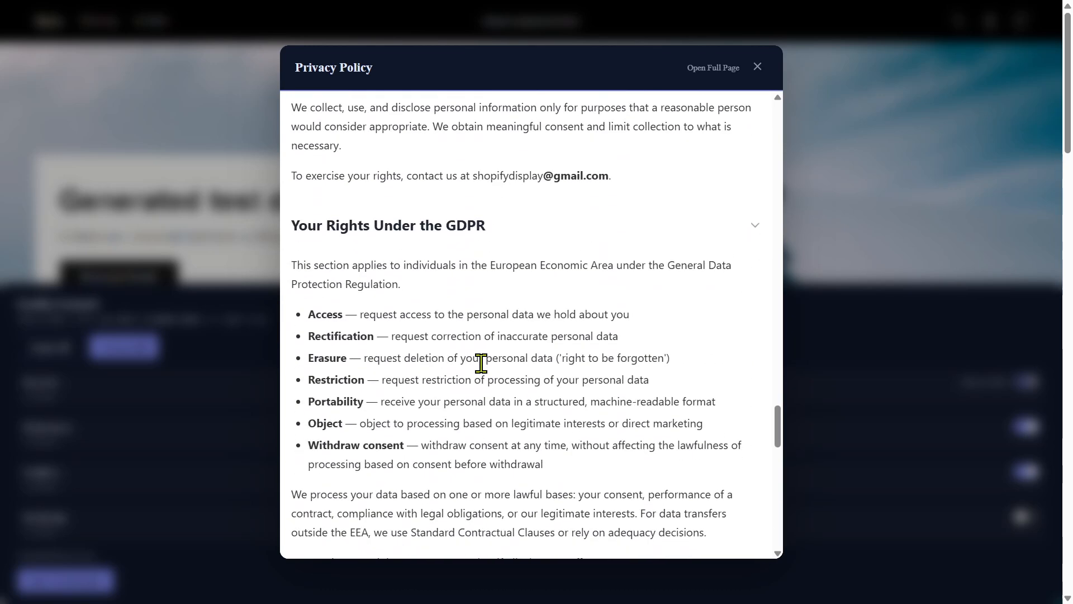
{"action": "scroll", "coordinate": [481, 364], "scroll_direction": "down", "scroll_amount": 10}
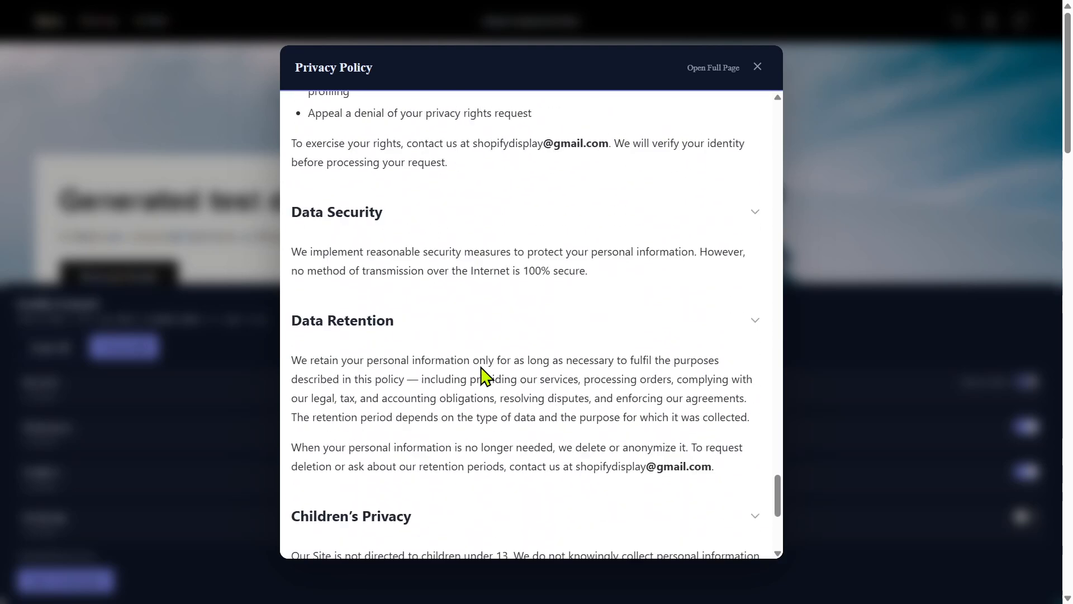
{"action": "scroll", "coordinate": [483, 385], "scroll_direction": "down", "scroll_amount": 3}
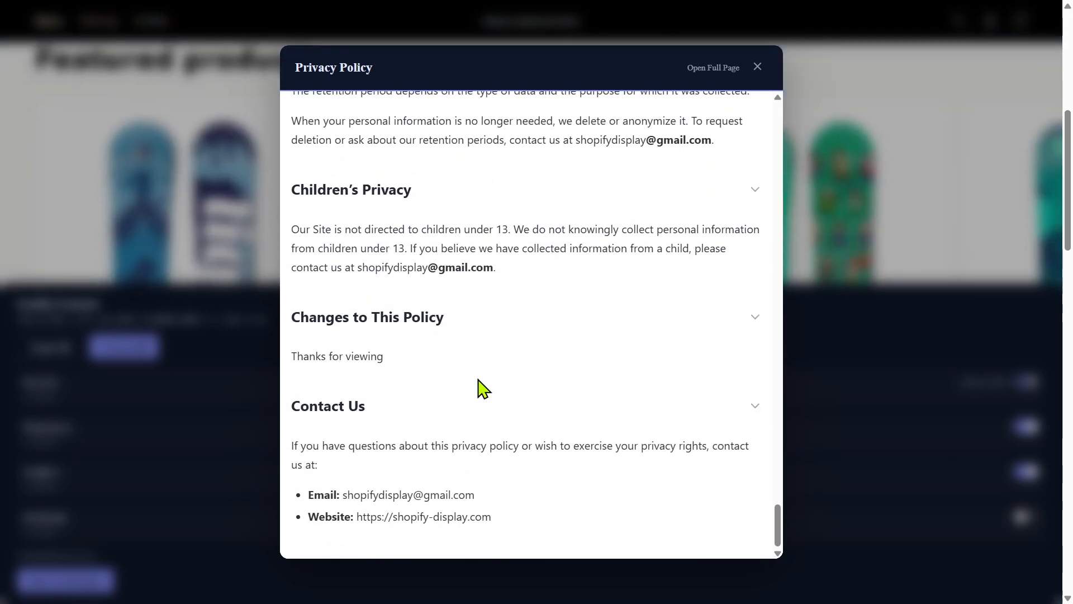
Open the privacy policy as a full page and examine its third-party services and cookies sections.
{"action": "left_click", "coordinate": [721, 70]}
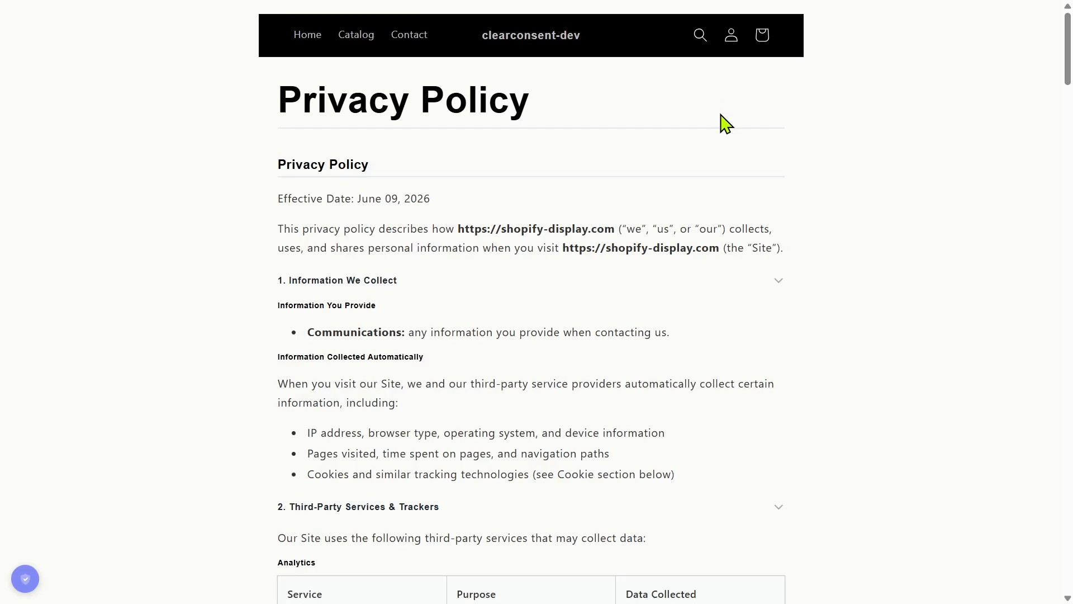
{"action": "scroll", "coordinate": [695, 452], "scroll_direction": "down", "scroll_amount": 15}
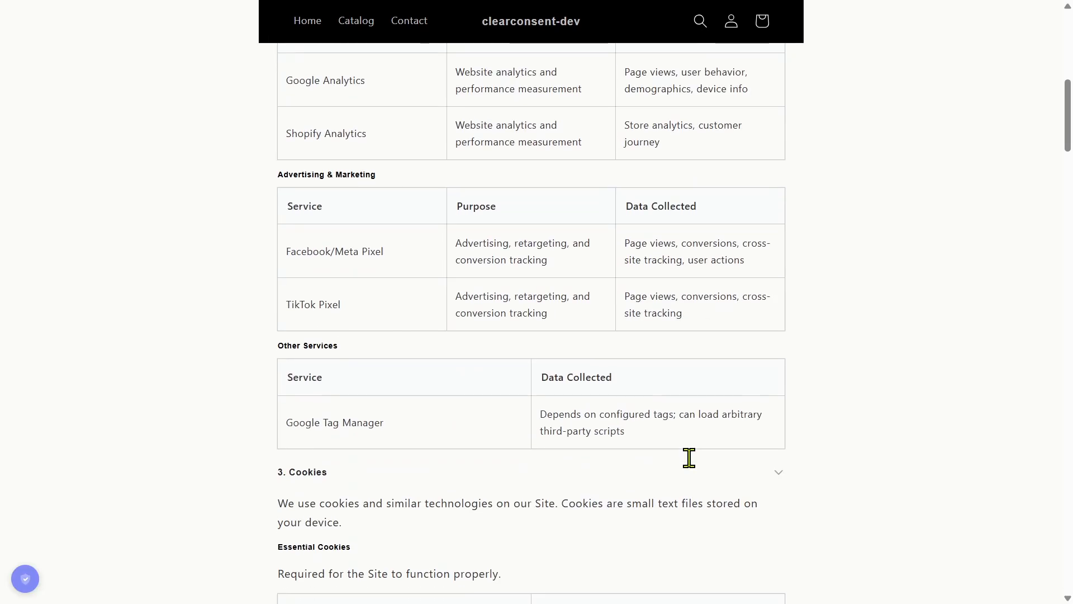